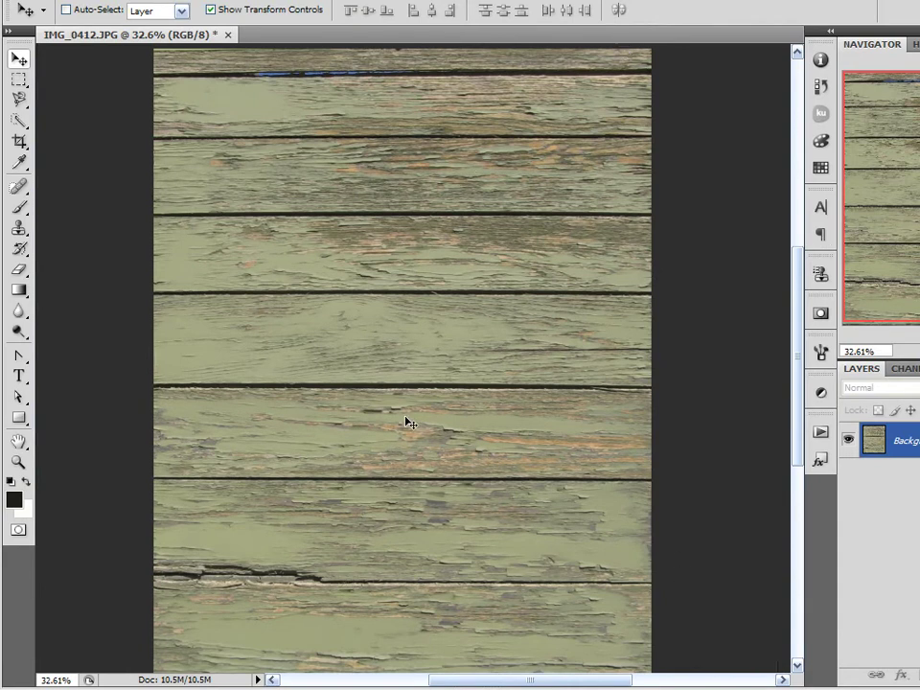
- Revert the image to the original IMG_0412.JPG snapshot in the History panel
left_click(821, 89)
left_click(694, 85)
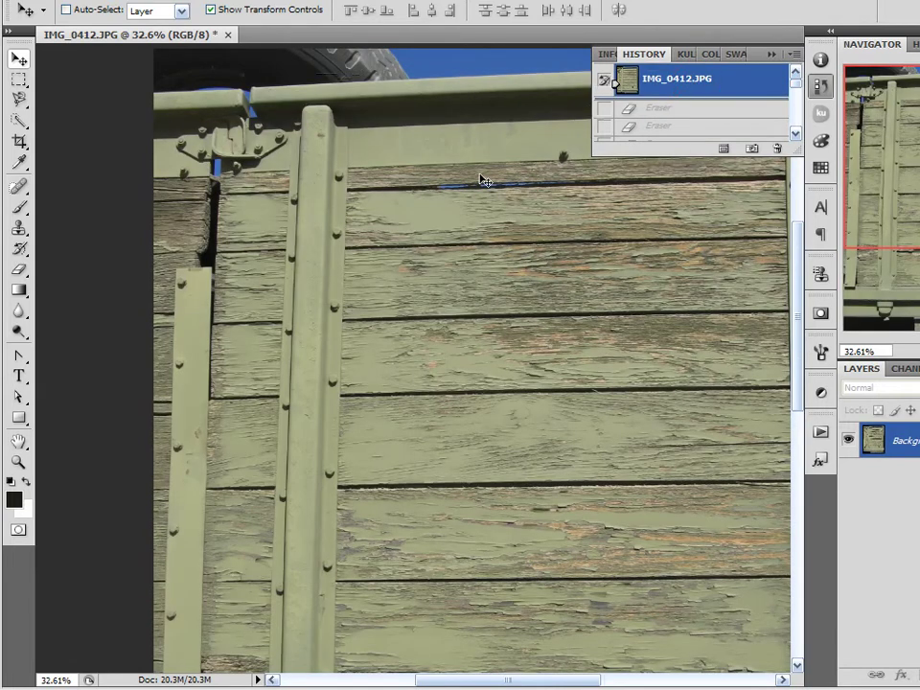
left_click(594, 72)
scroll(582, 293, "down", 3)
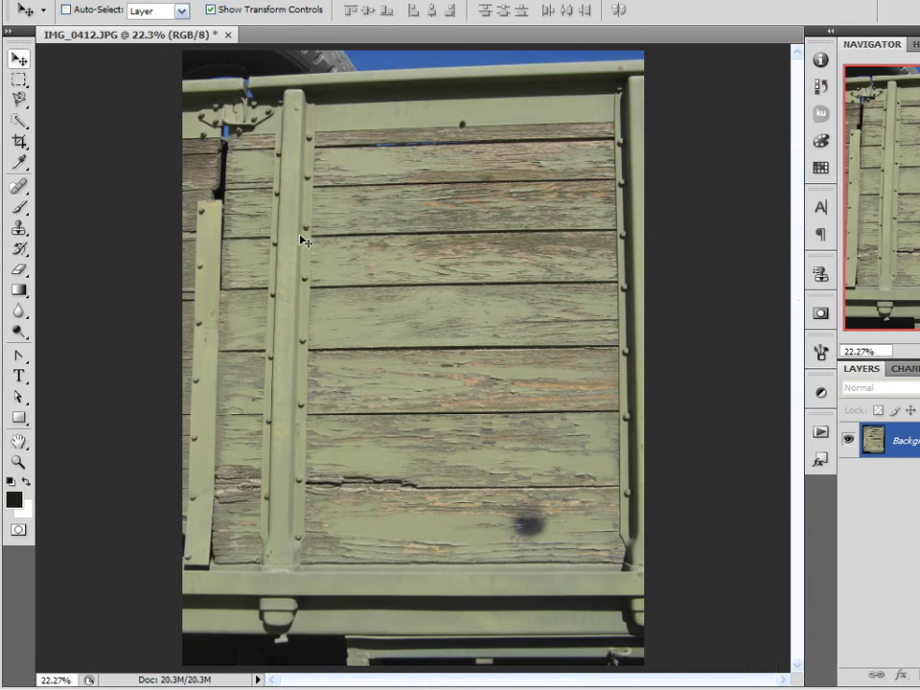
- Crop the photo to the green plank panel, trimming off the posts and lower frame
left_click(18, 141)
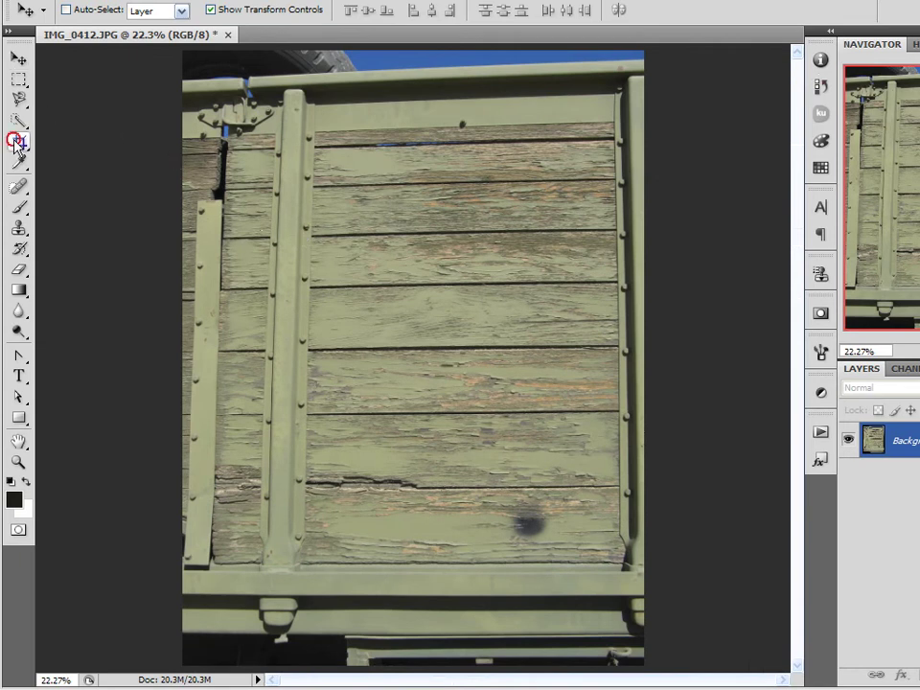
scroll(413, 357, "down", 1)
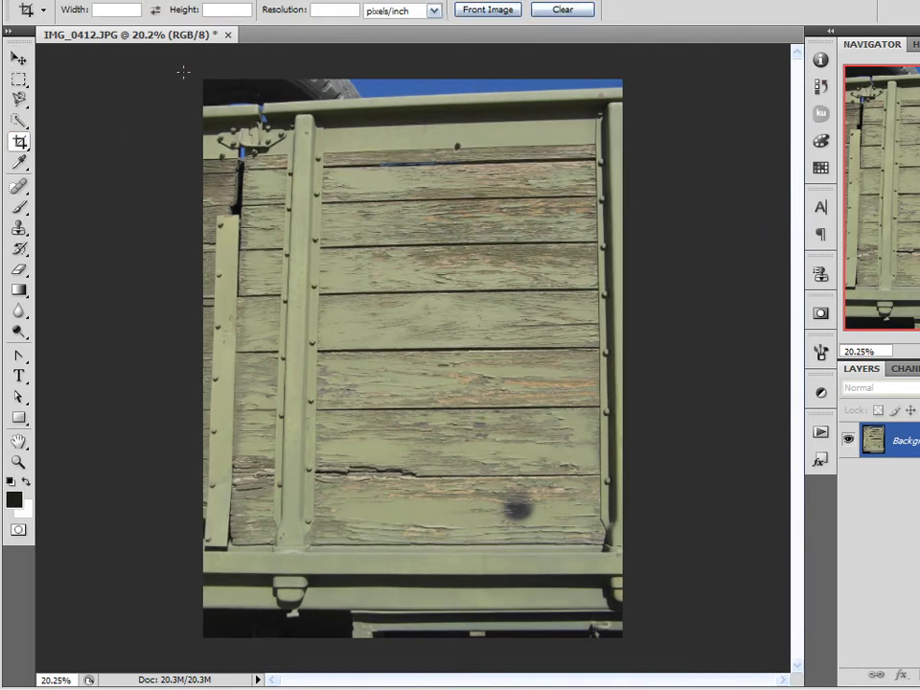
left_click_drag(183, 71, 627, 642)
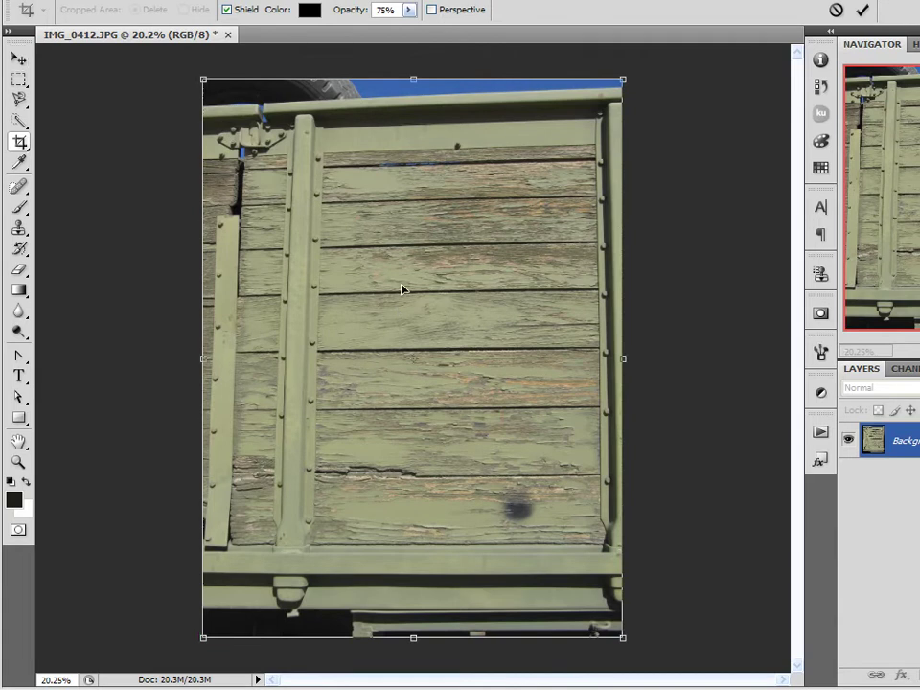
scroll(402, 290, "up", 1)
left_click_drag(413, 50, 413, 119)
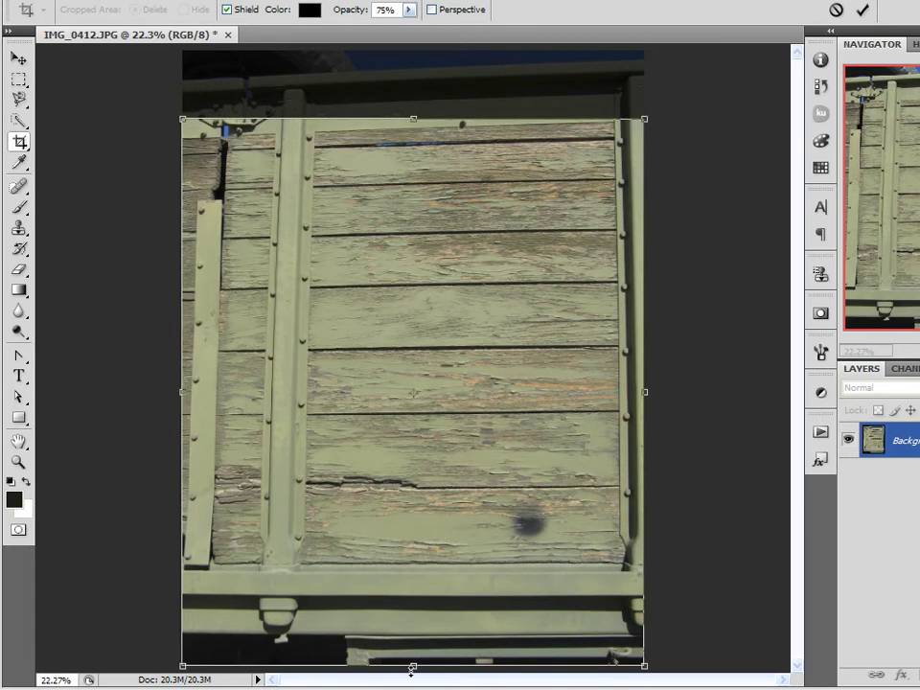
left_click_drag(414, 665, 415, 584)
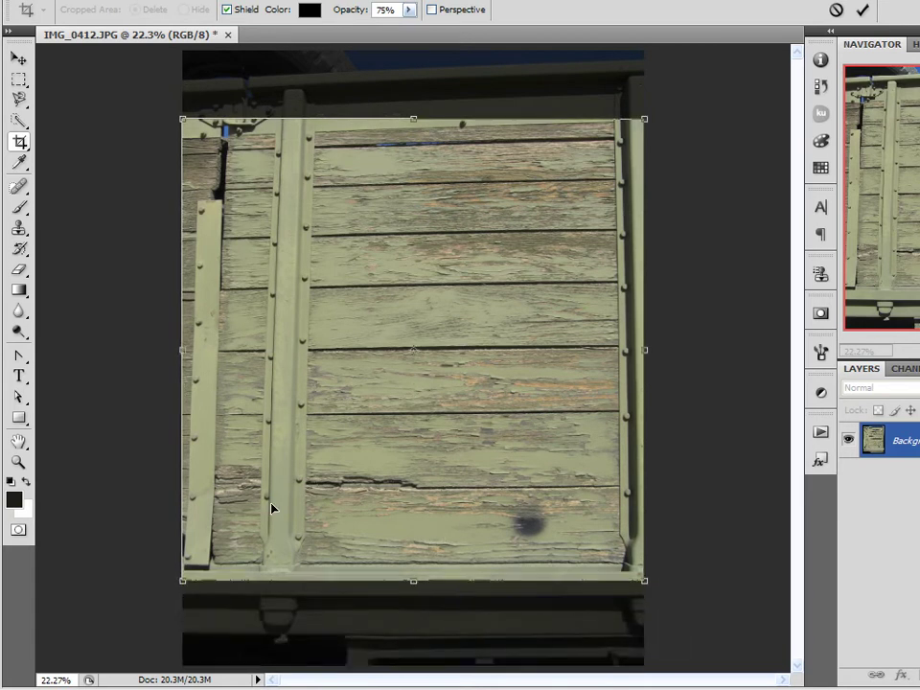
left_click_drag(182, 350, 294, 365)
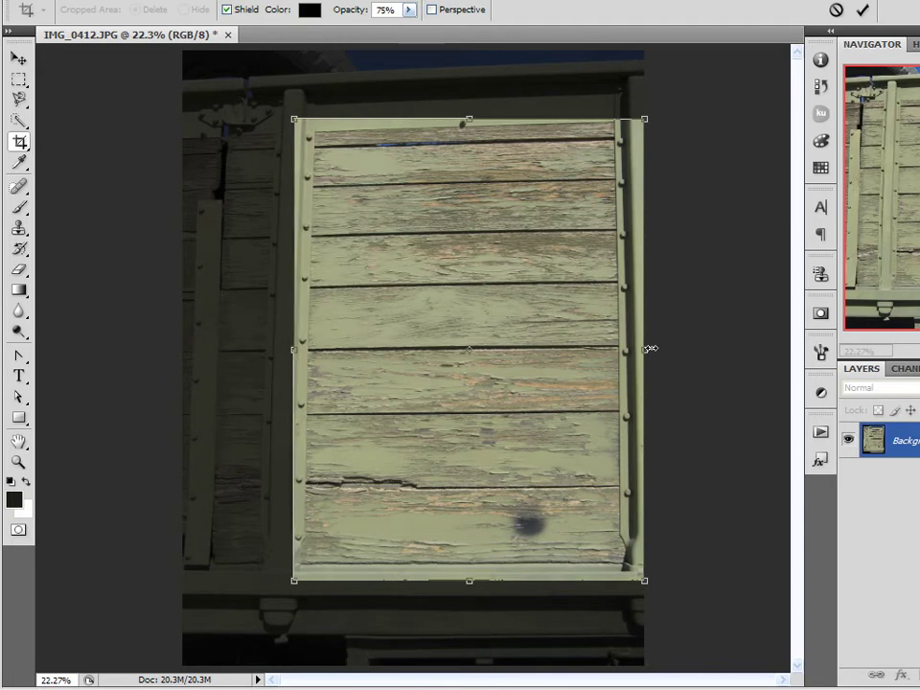
left_click_drag(649, 348, 632, 354)
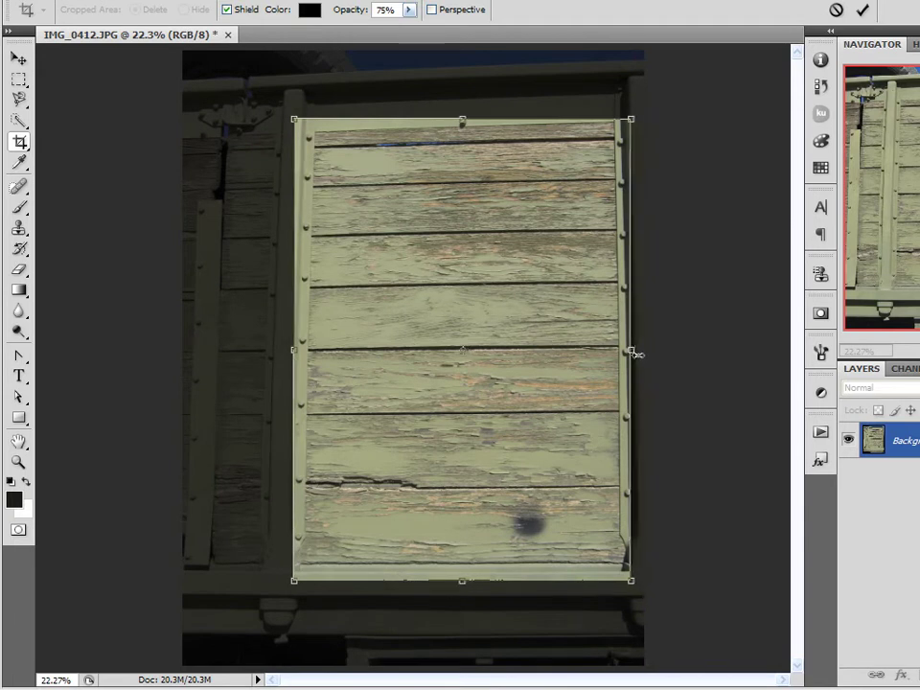
left_click(863, 10)
scroll(454, 270, "up", 3)
scroll(469, 275, "down", 1)
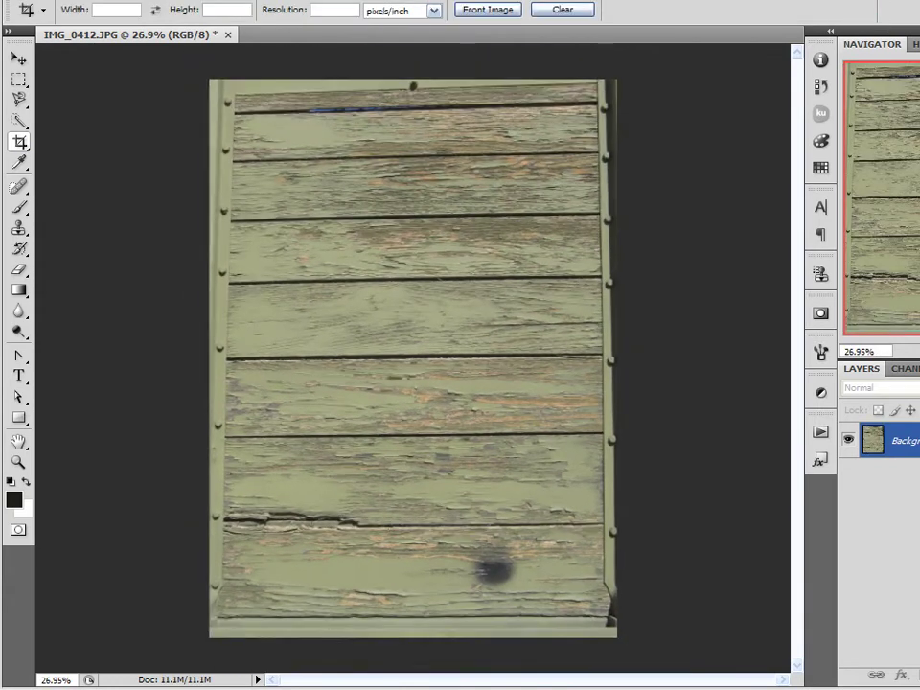
- Show the rulers and drag horizontal guides onto the middle and top plank seams
left_click(18, 58)
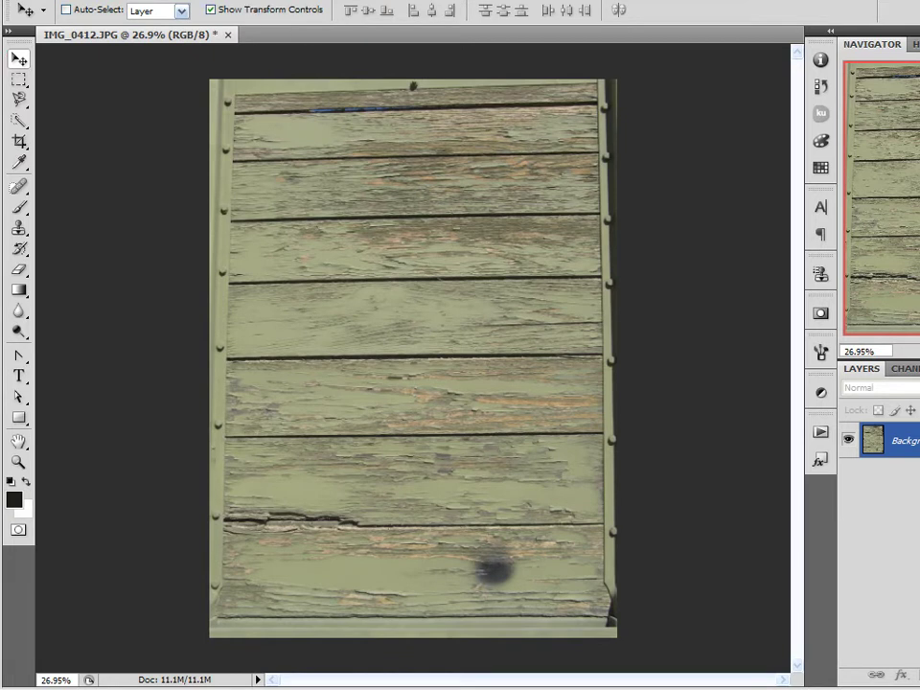
left_click(287, 0)
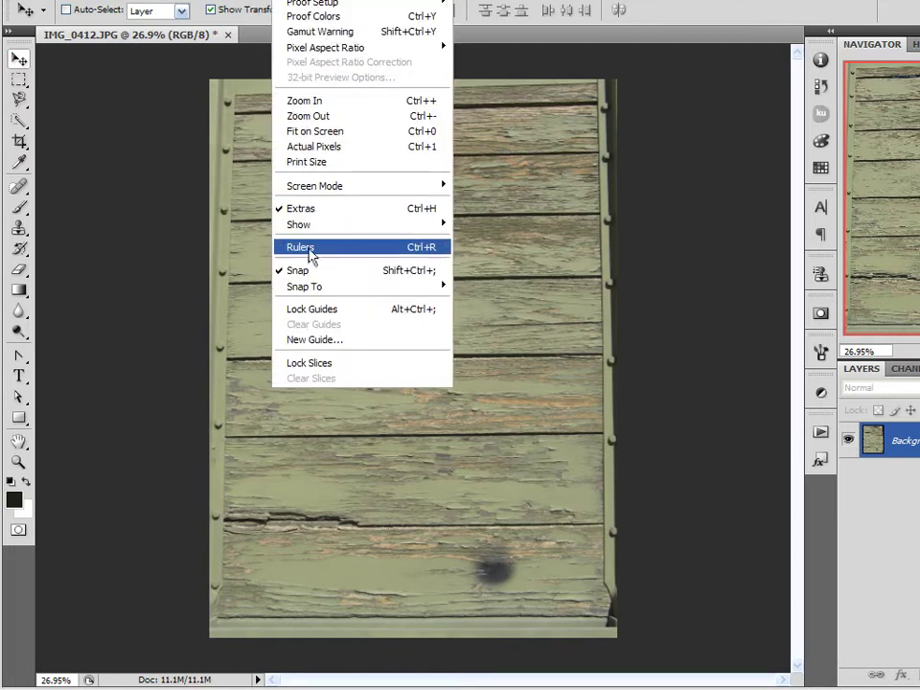
left_click(776, 19)
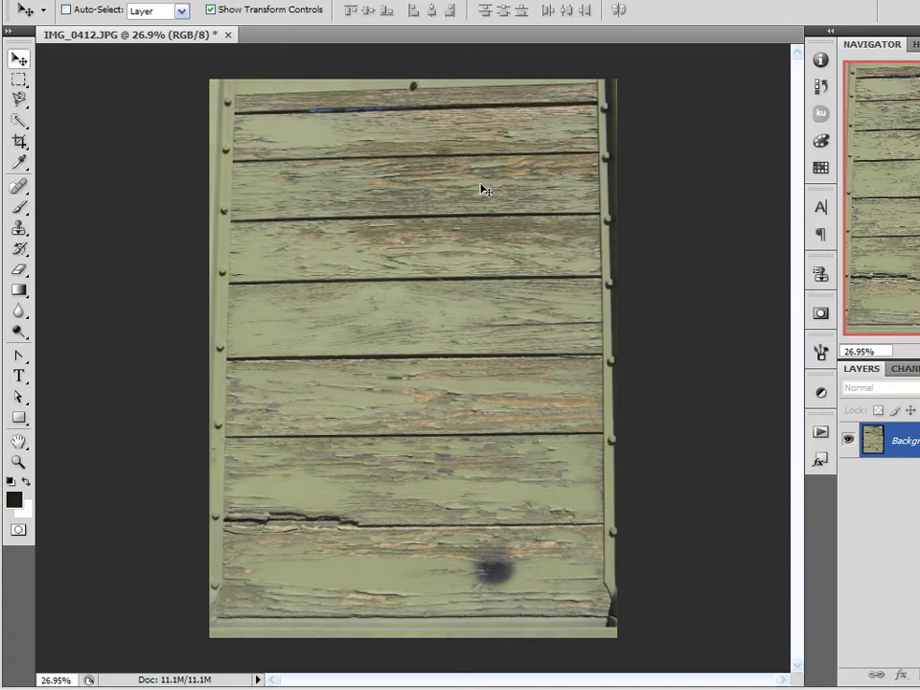
key("ctrl+r")
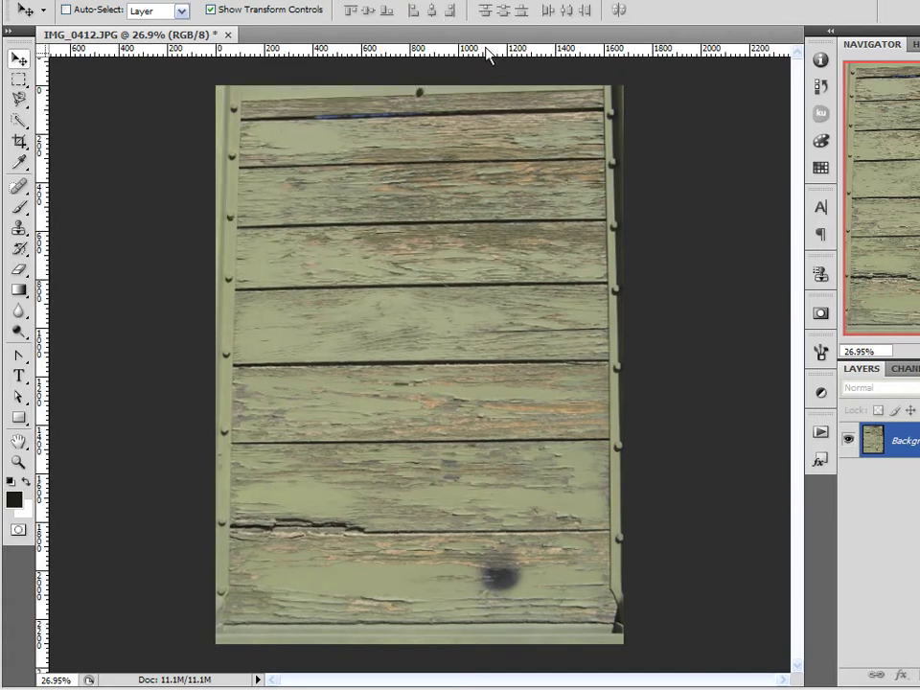
left_click_drag(484, 57, 464, 364)
left_click_drag(483, 52, 486, 533)
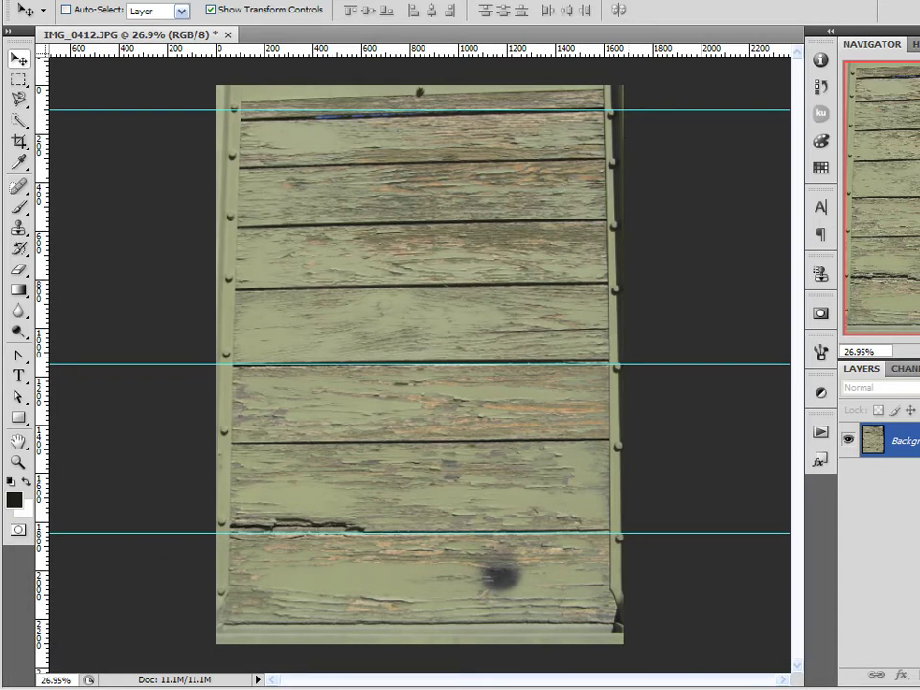
- Duplicate the plank layer and tilt the copy slightly so its seams run level
key("ctrl+j")
key("ctrl+t")
key("ctrl+0")
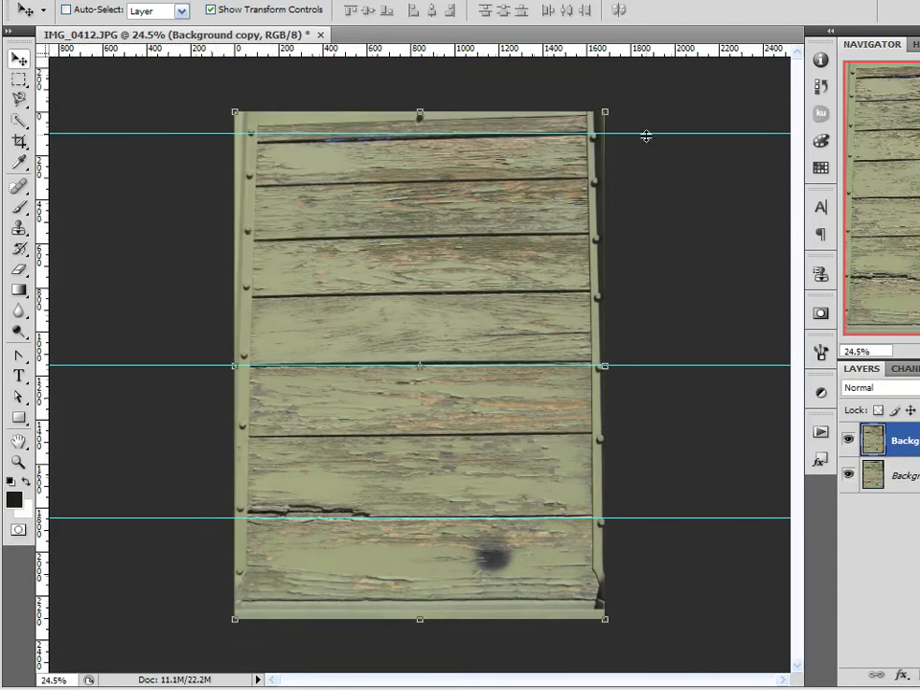
left_click_drag(623, 107, 629, 99)
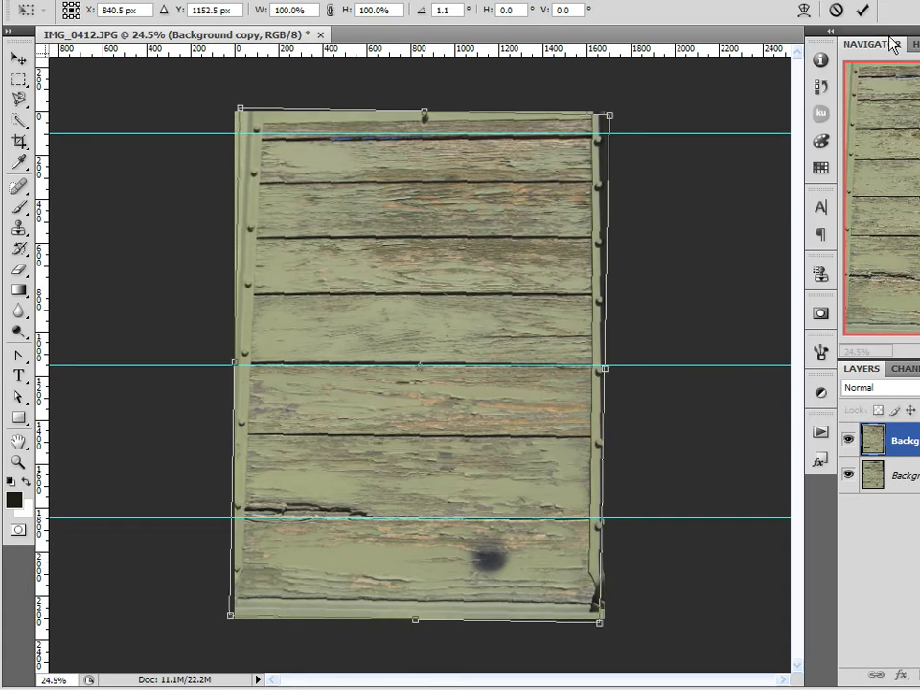
left_click(862, 9)
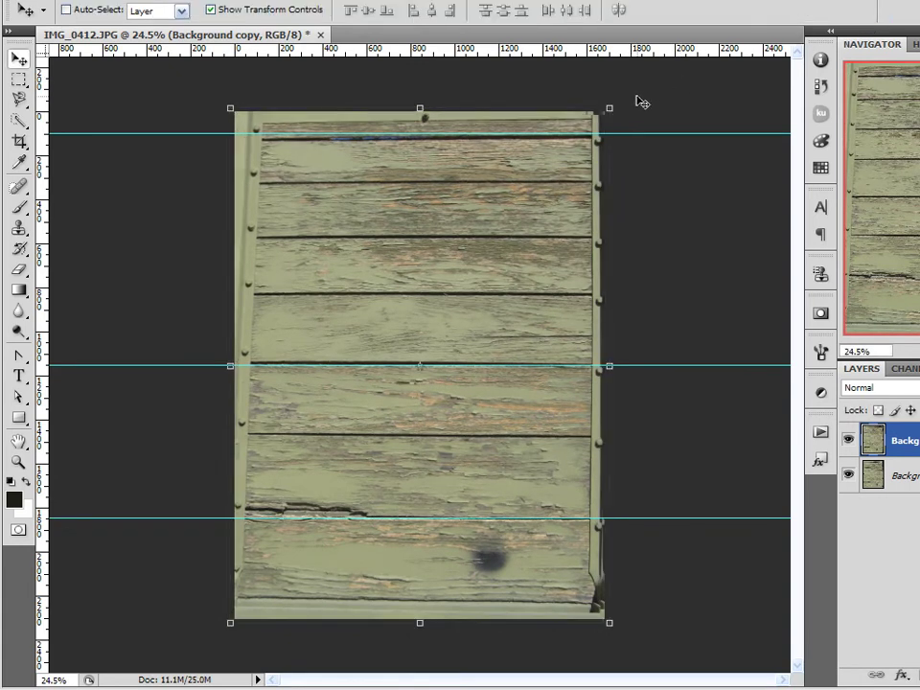
- Move a horizontal guide onto another plank seam
scroll(647, 99, "up", 1)
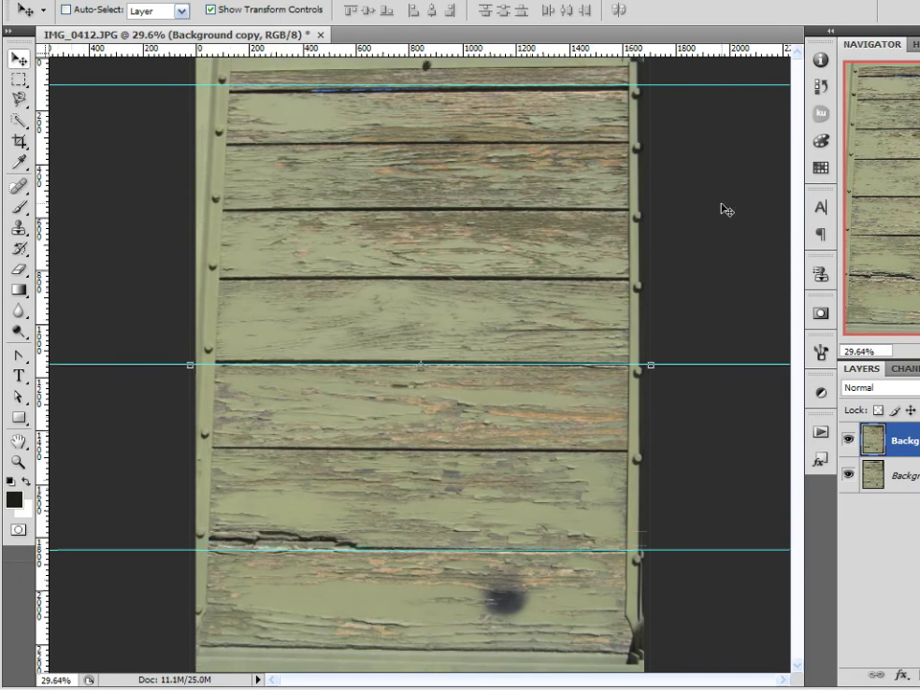
scroll(717, 193, "up", 1)
scroll(440, 176, "down", 1)
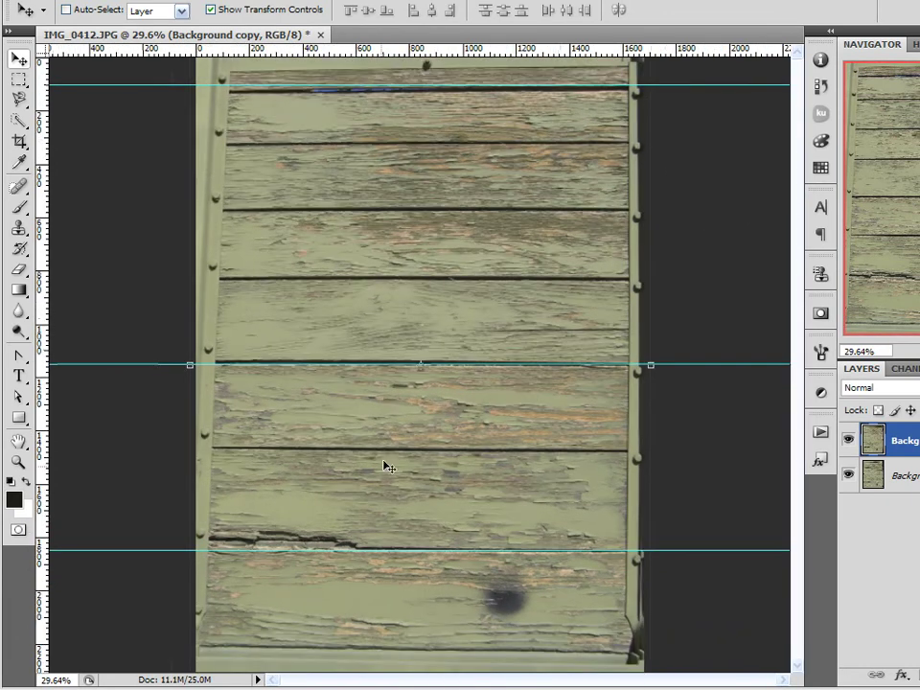
left_click_drag(709, 365, 647, 503)
- Clear all guides from the image via the View menu
key("alt+v")
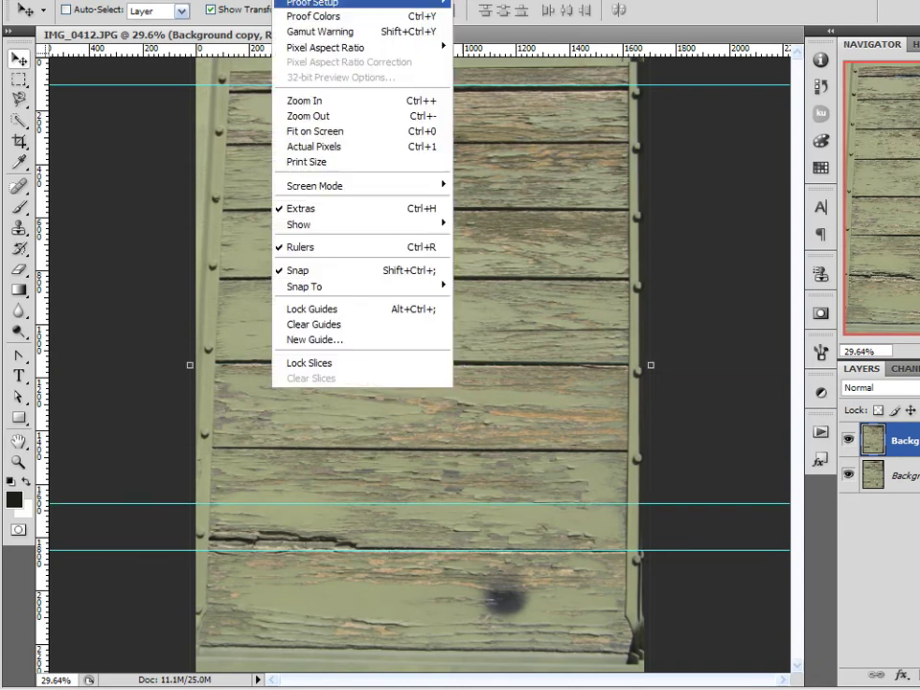
left_click(324, 324)
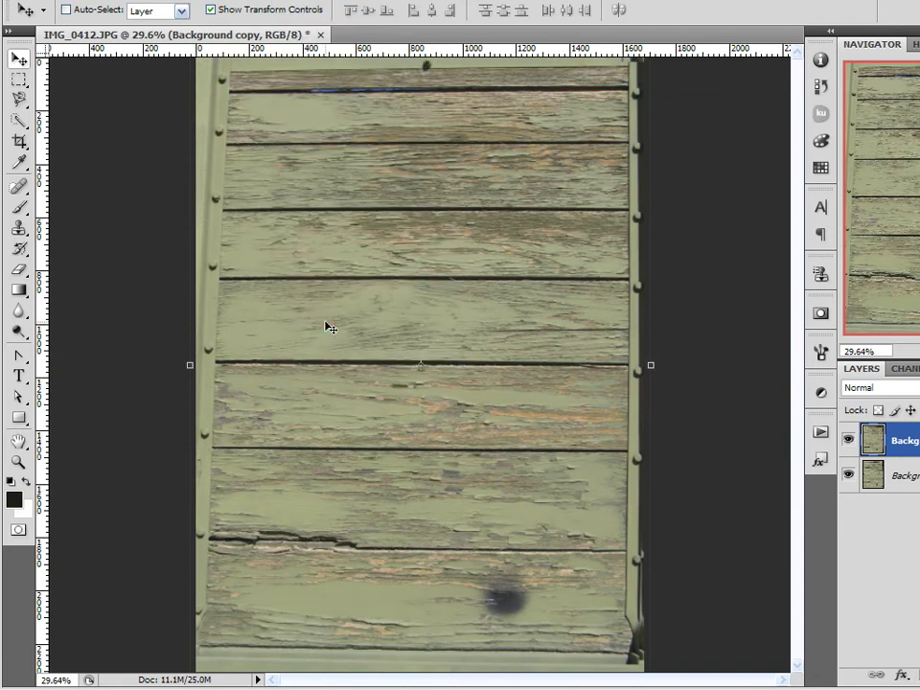
scroll(411, 406, "down", 1)
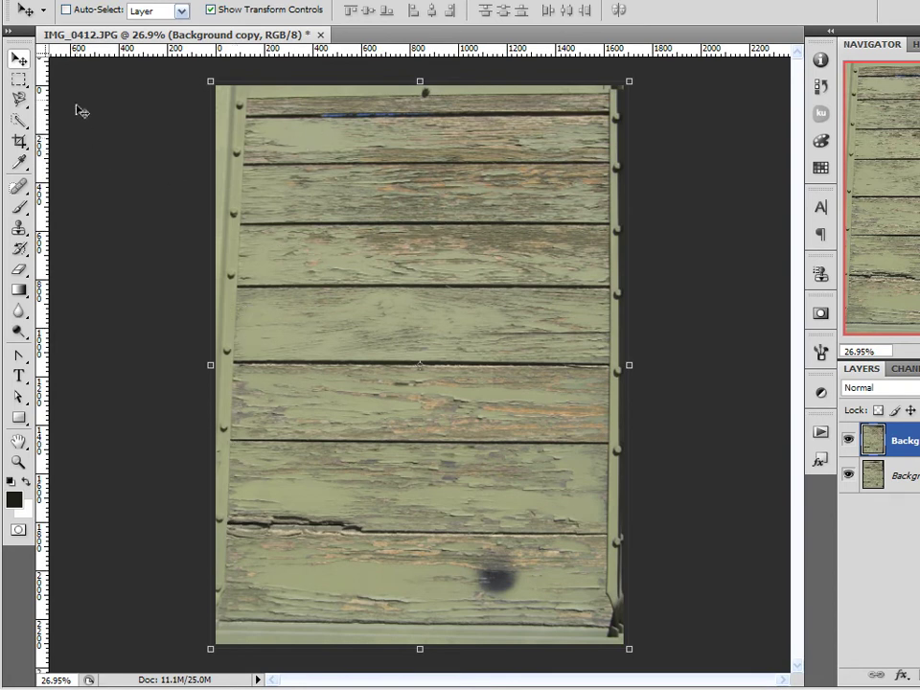
- Try cropping the riveted strip off the left, then cancel and return to the Move tool
left_click(19, 141)
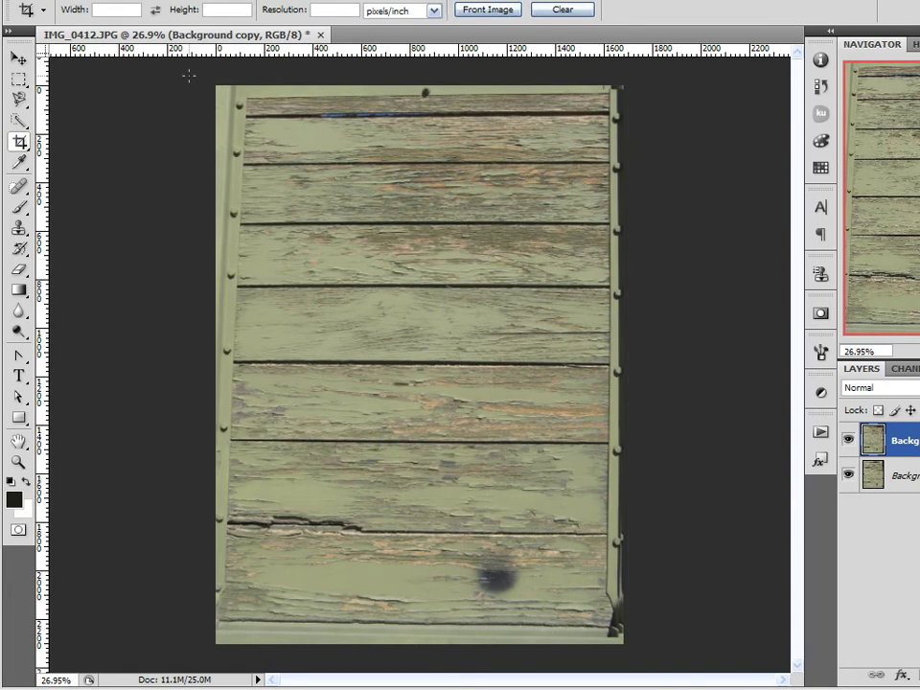
left_click_drag(189, 75, 633, 652)
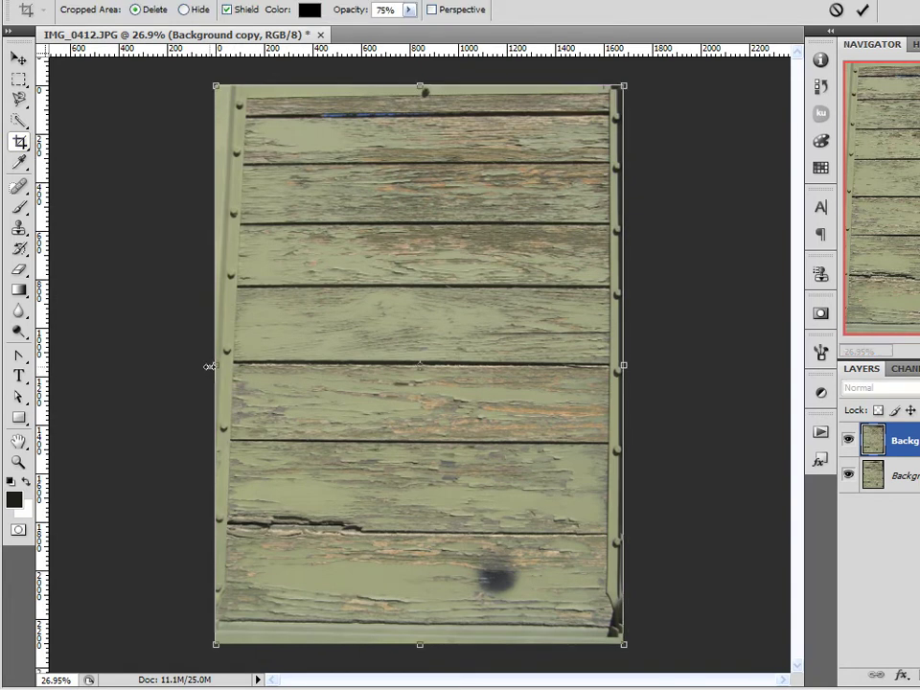
left_click_drag(208, 367, 248, 365)
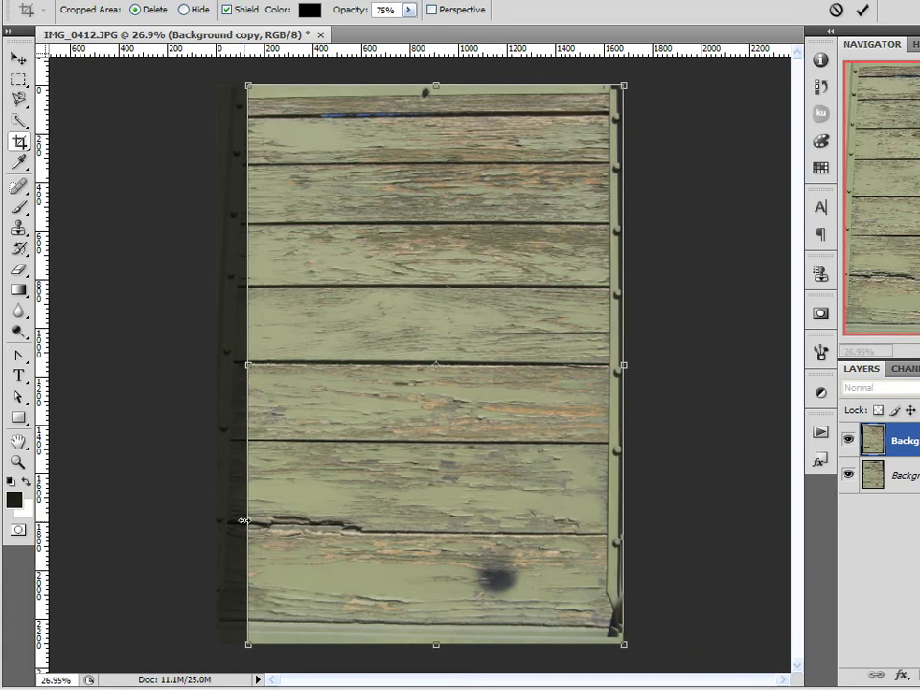
left_click(836, 10)
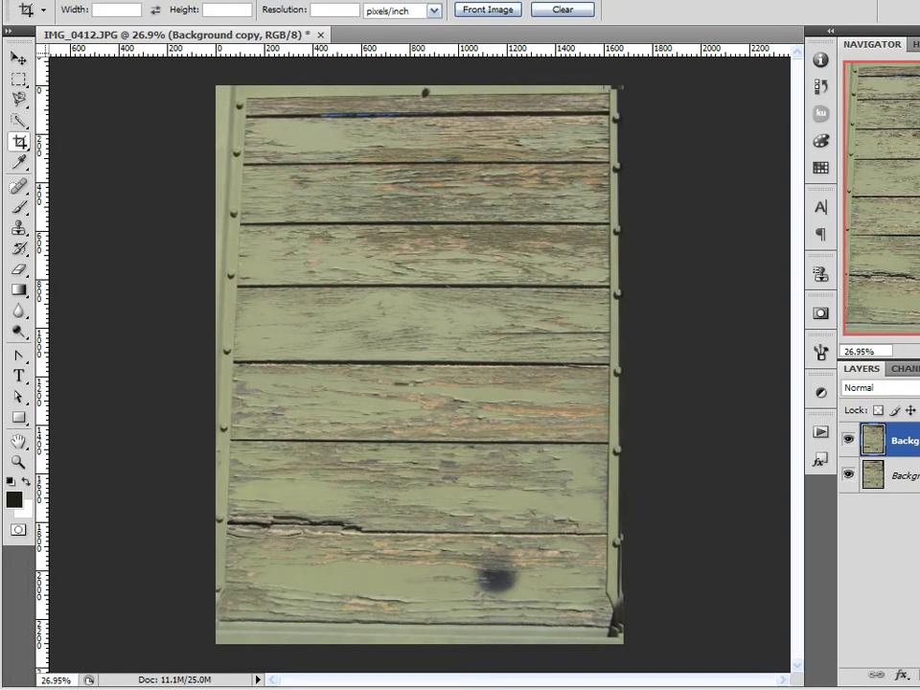
left_click(19, 57)
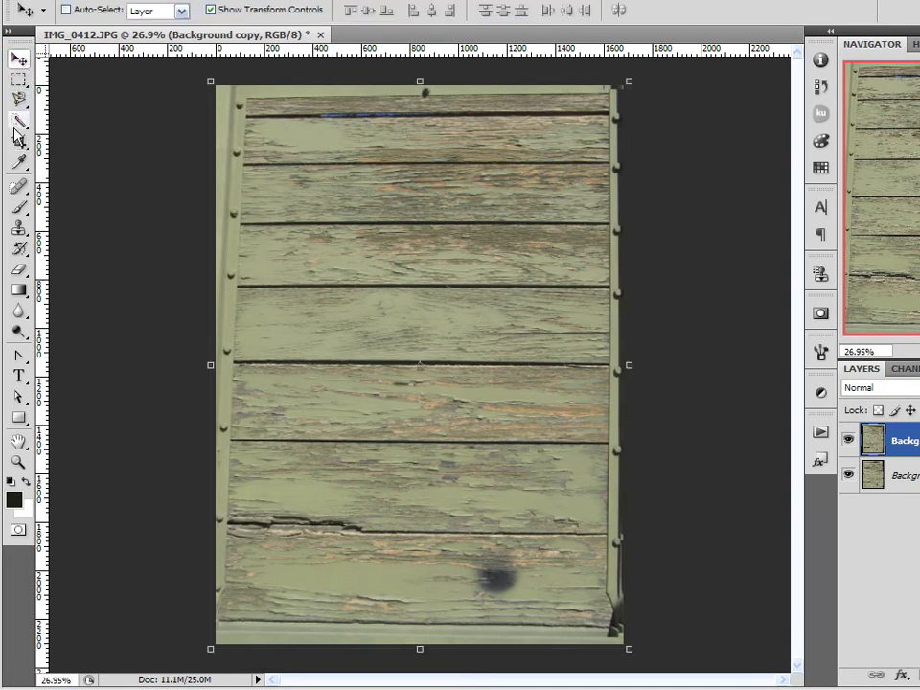
- Warp the board layer, pulling the top-left corner, left side, bottom-left corner and bottom board outward
key("ctrl+t")
right_click(505, 250)
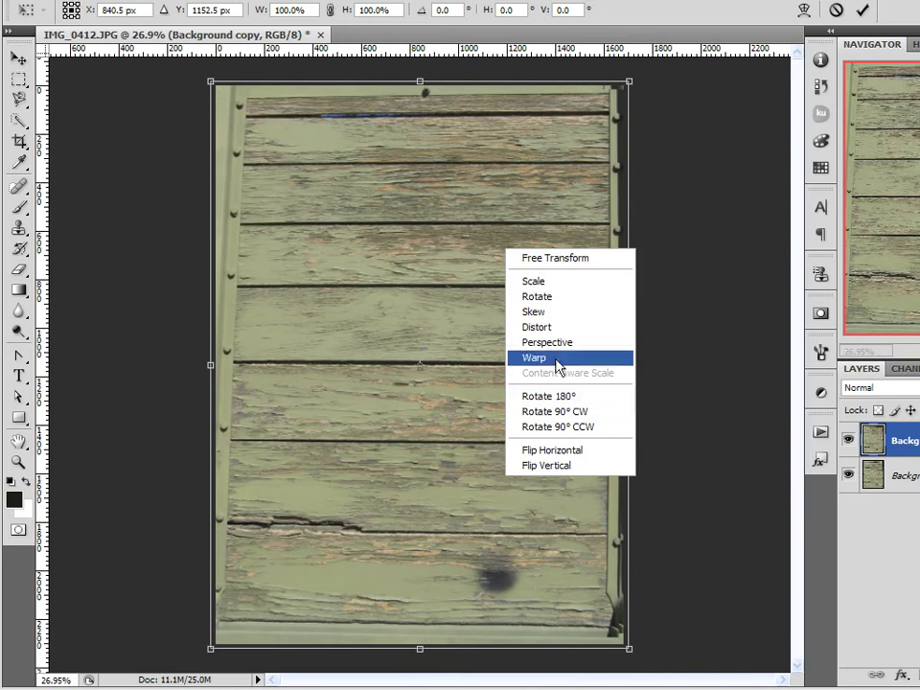
left_click(556, 360)
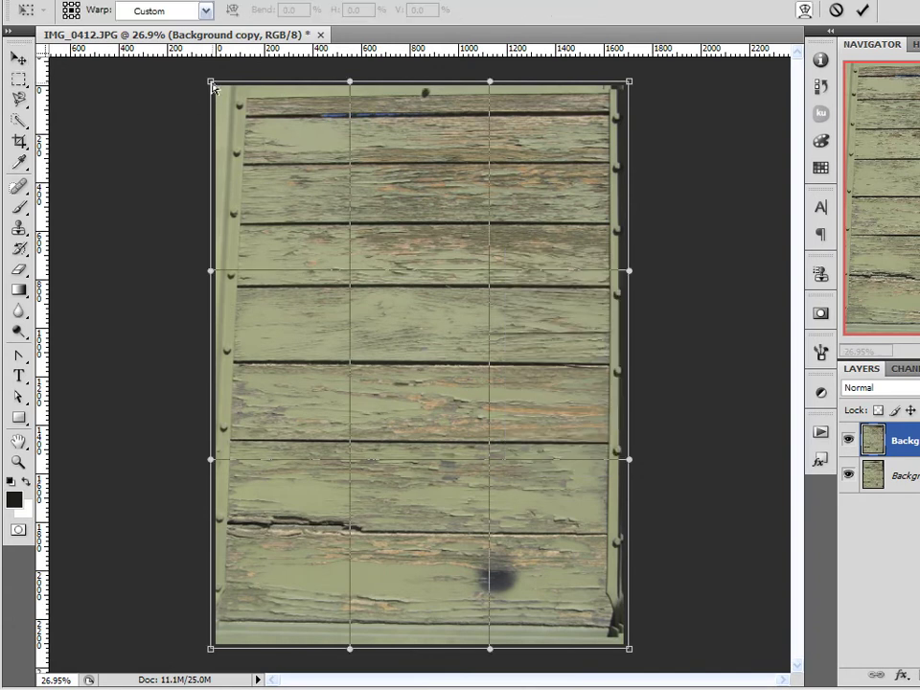
left_click_drag(213, 85, 178, 75)
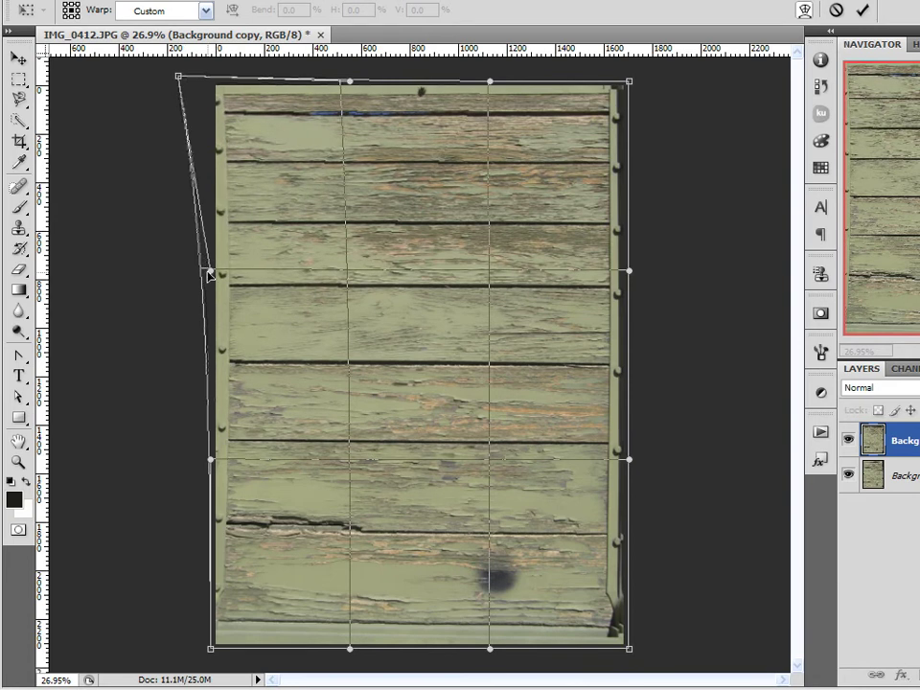
left_click_drag(230, 308, 222, 314)
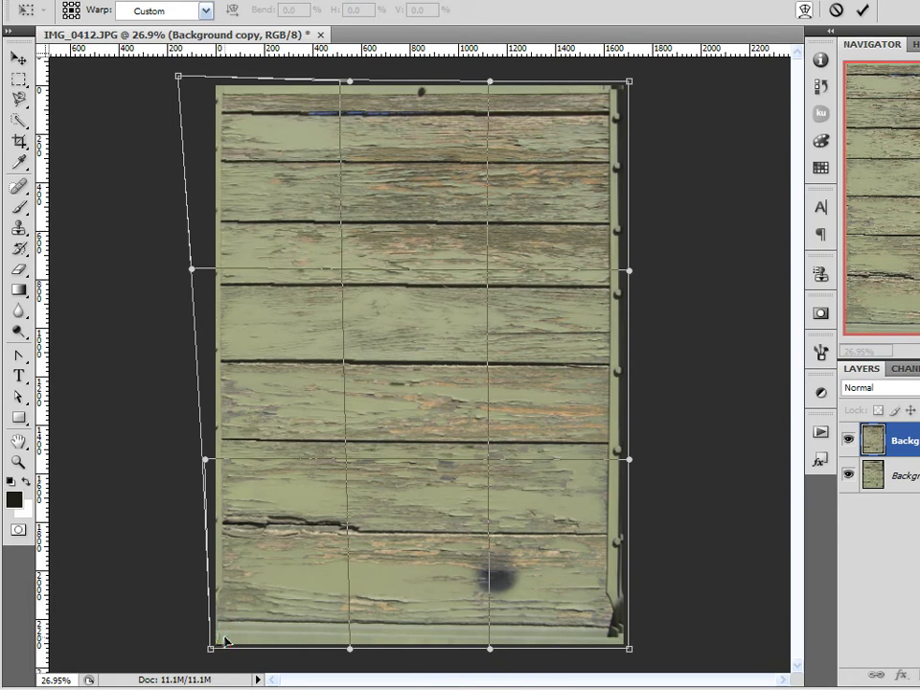
left_click_drag(226, 638, 224, 646)
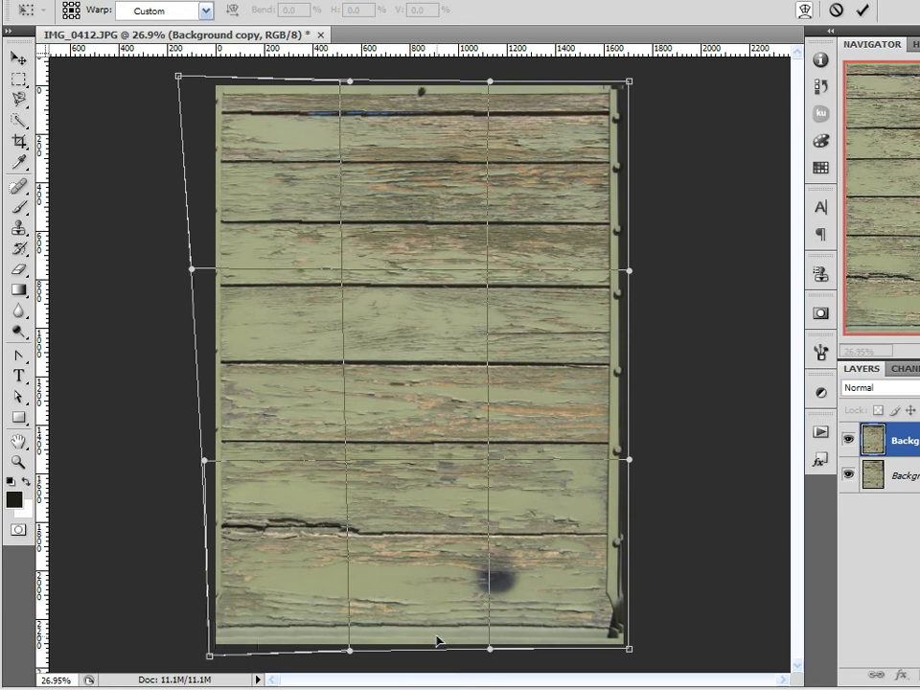
left_click_drag(437, 644, 437, 648)
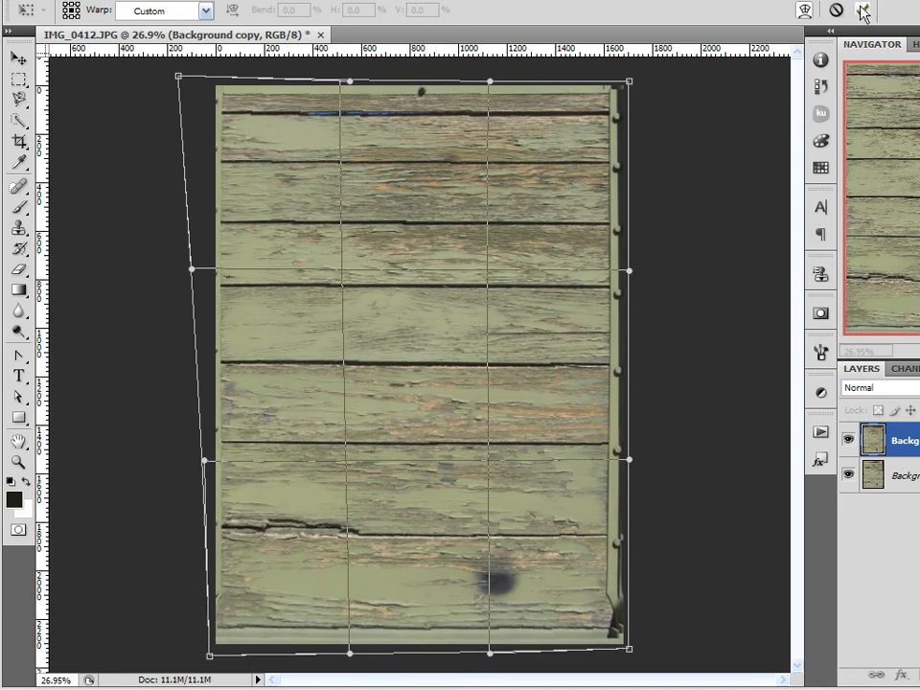
- Commit the warp and start a full-image crop, trimming the riveted right strip and left edge
key("v")
key("Return")
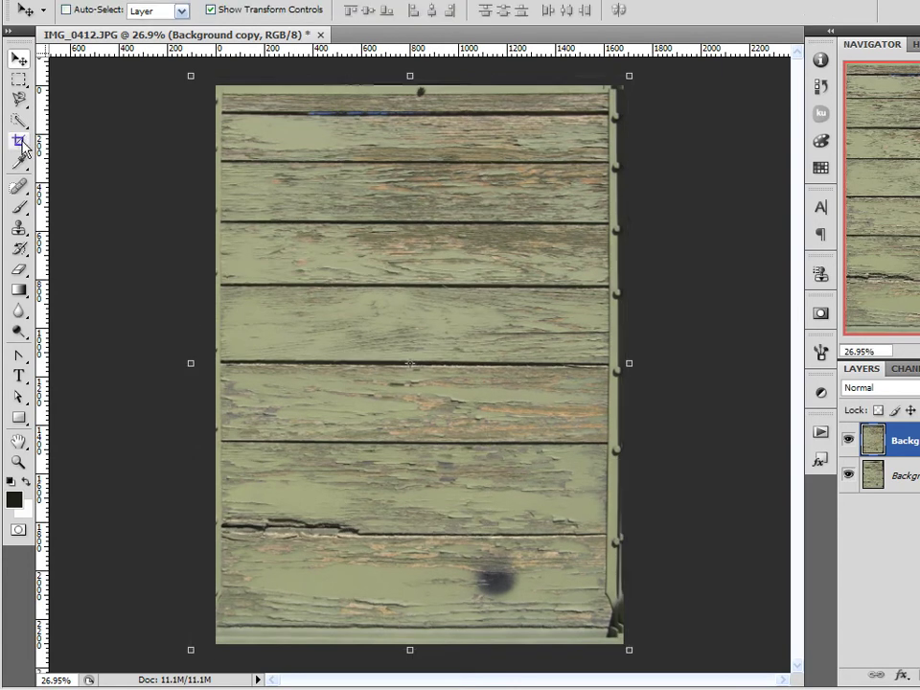
left_click(20, 141)
key("ctrl+a")
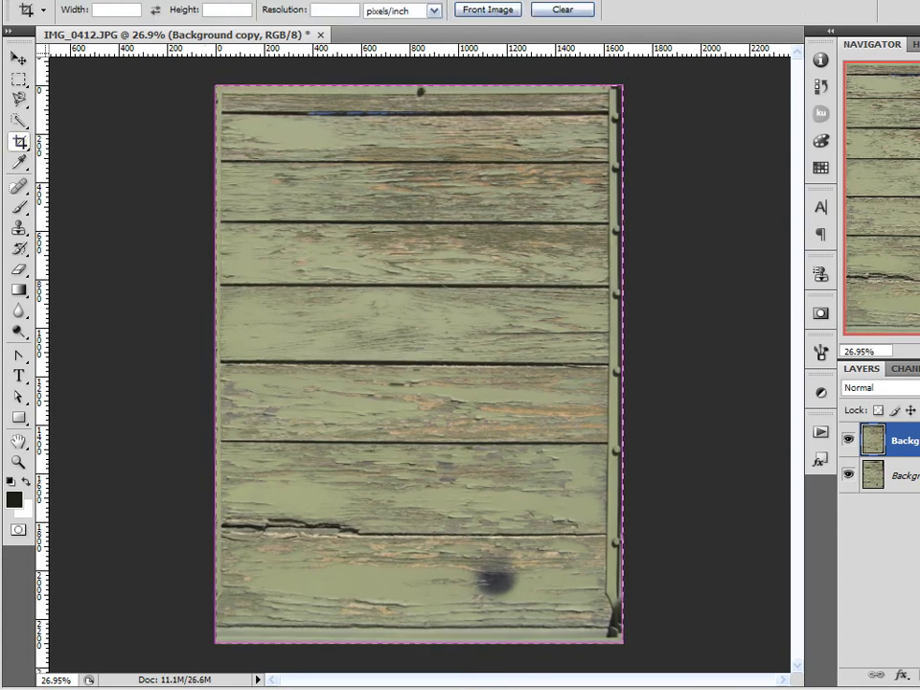
key("Return")
left_click_drag(624, 366, 606, 365)
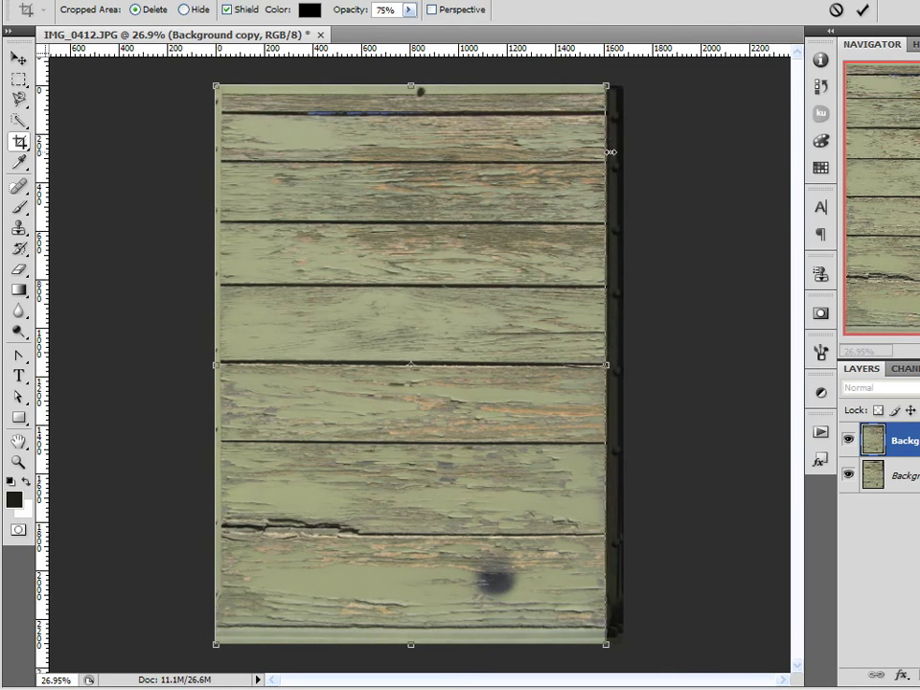
scroll(628, 153, "up", 1)
scroll(629, 167, "down", 2)
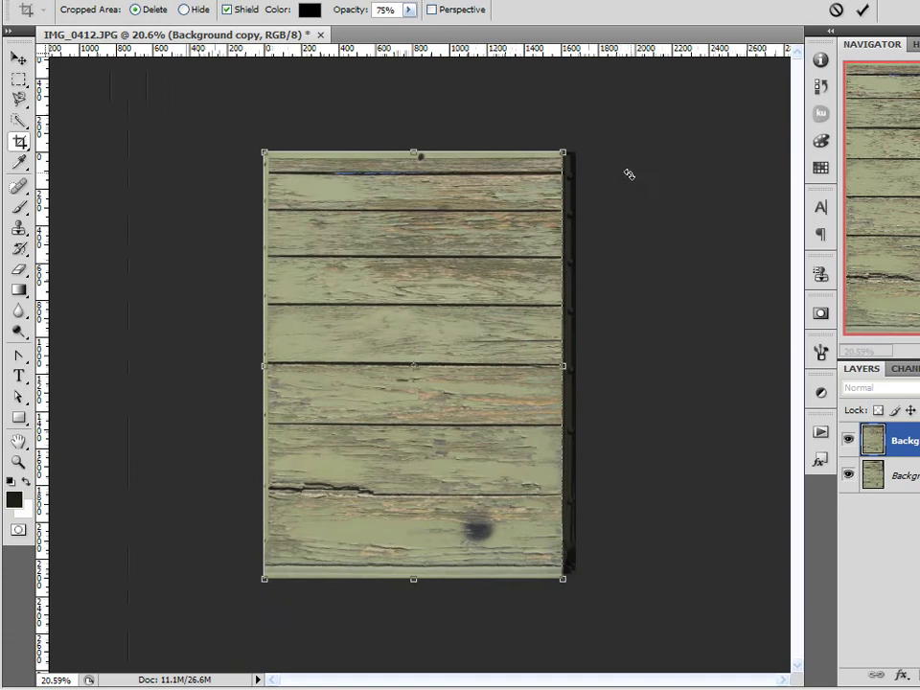
scroll(628, 173, "up", 1)
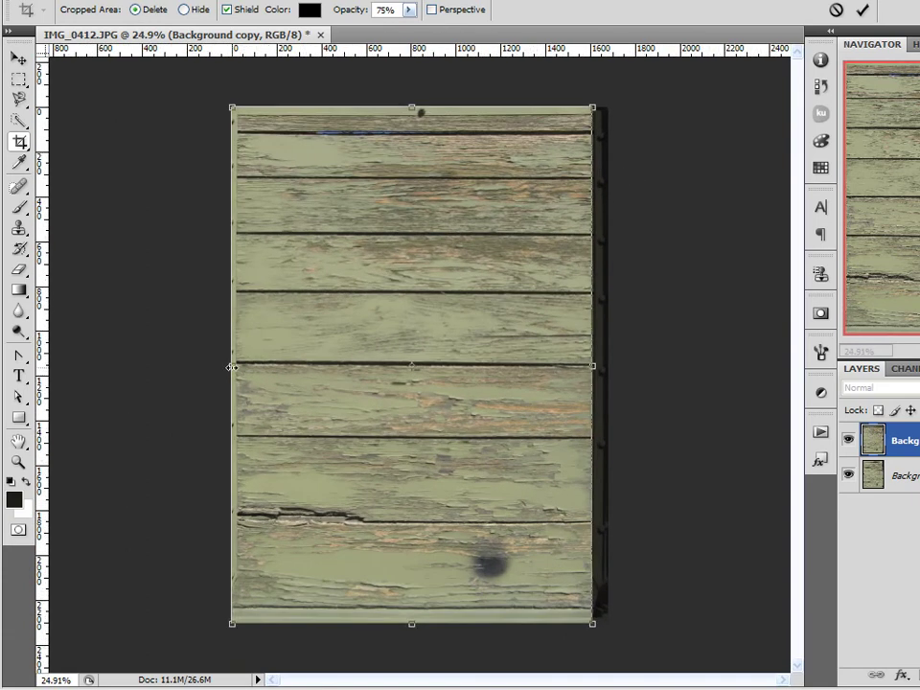
left_click_drag(232, 367, 189, 380)
- Trim the ragged bottom and top edges from the crop box and apply the crop
scroll(239, 365, "up", 5)
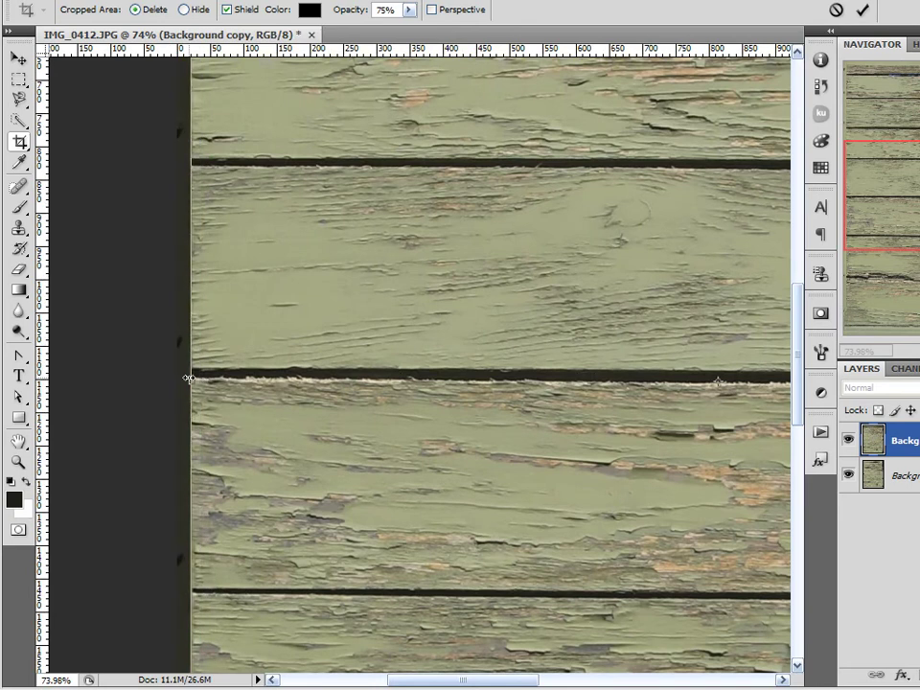
scroll(229, 441, "down", 4)
scroll(223, 608, "up", 4)
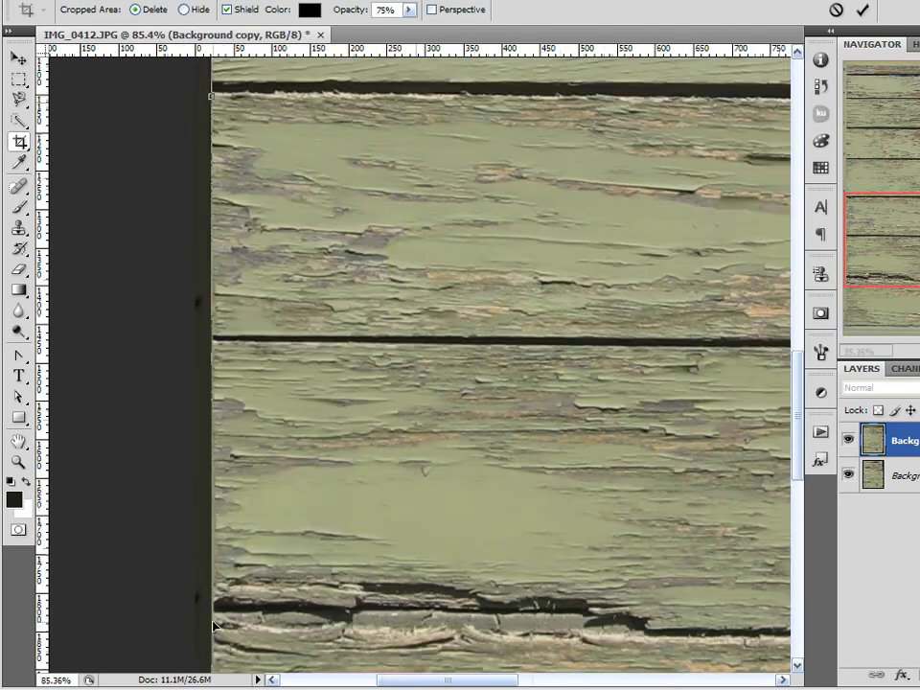
left_click(209, 324)
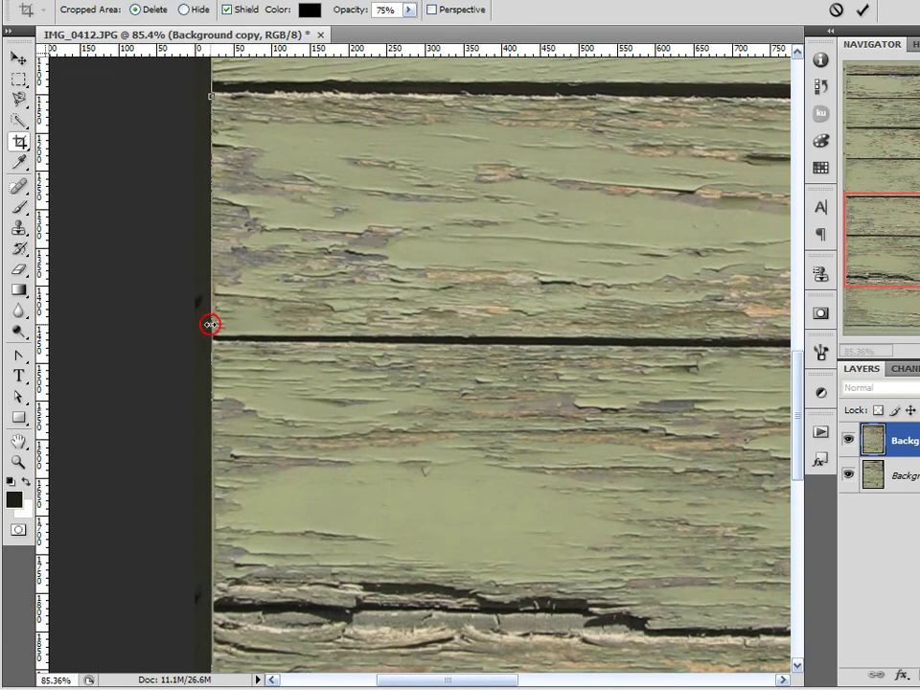
scroll(295, 472, "down", 3)
scroll(295, 471, "down", 2)
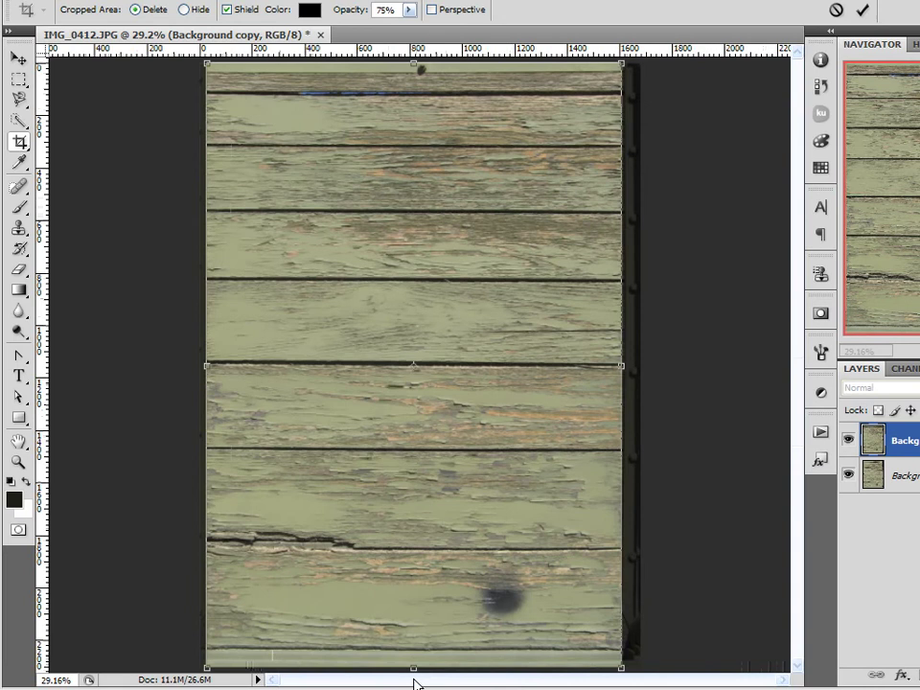
left_click_drag(413, 668, 413, 648)
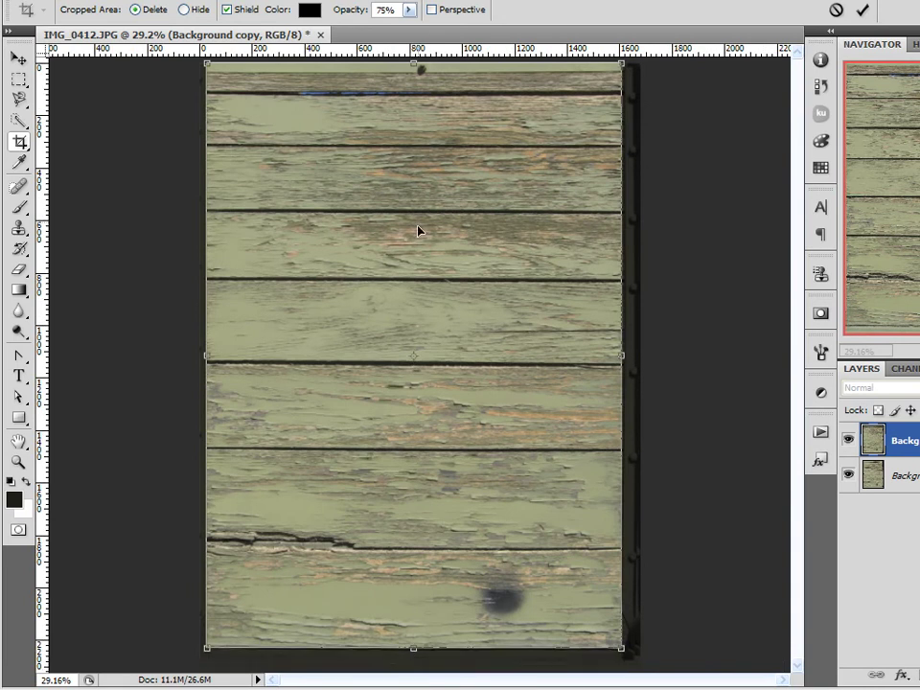
mouse_move(414, 67)
left_mouse_down()
mouse_move(414, 81)
mouse_move(418, 69)
left_mouse_up()
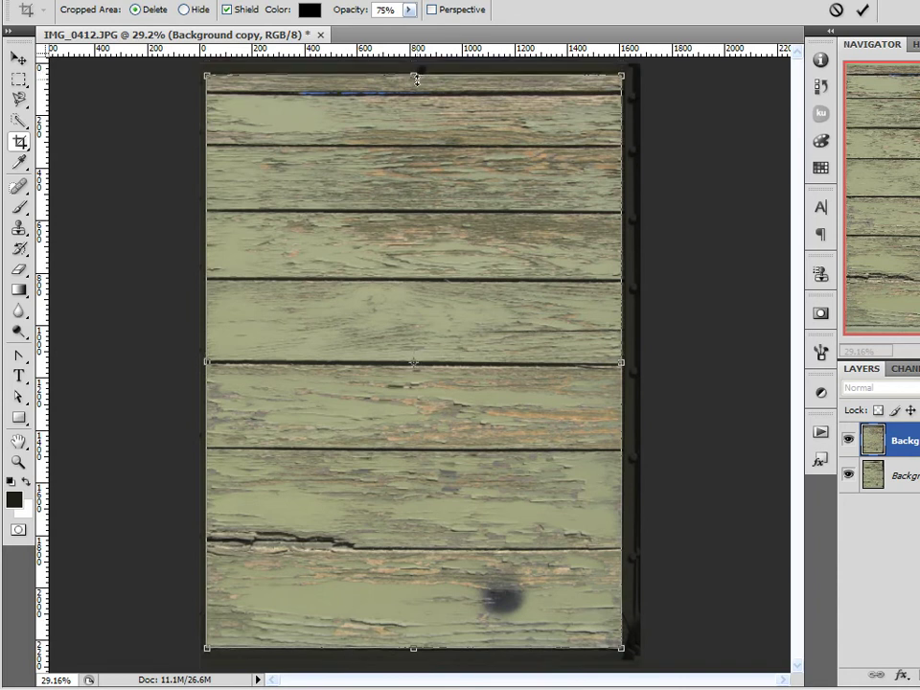
left_click(861, 10)
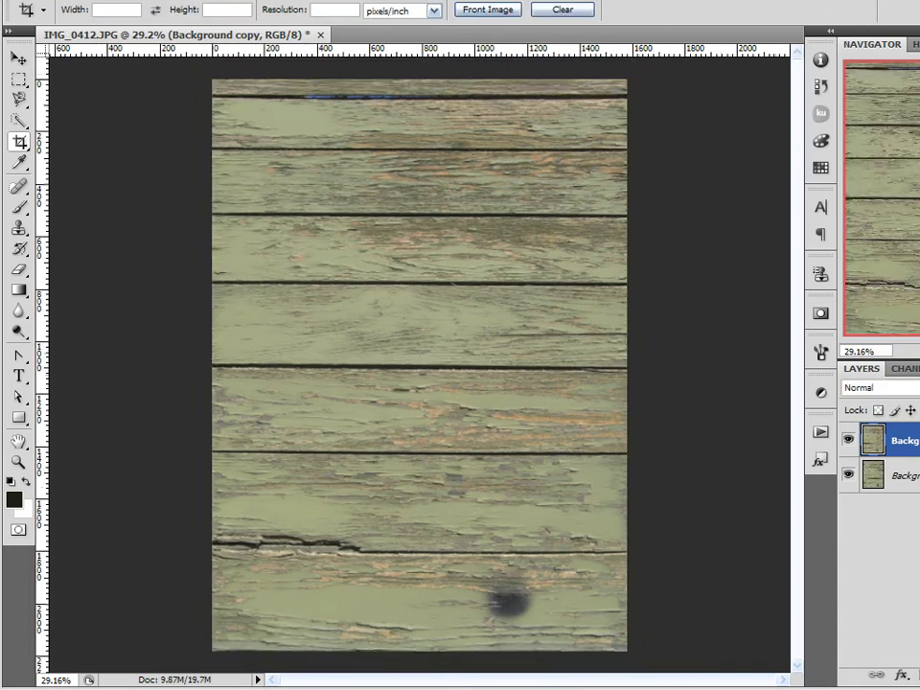
left_click(19, 58)
scroll(388, 284, "down", 1)
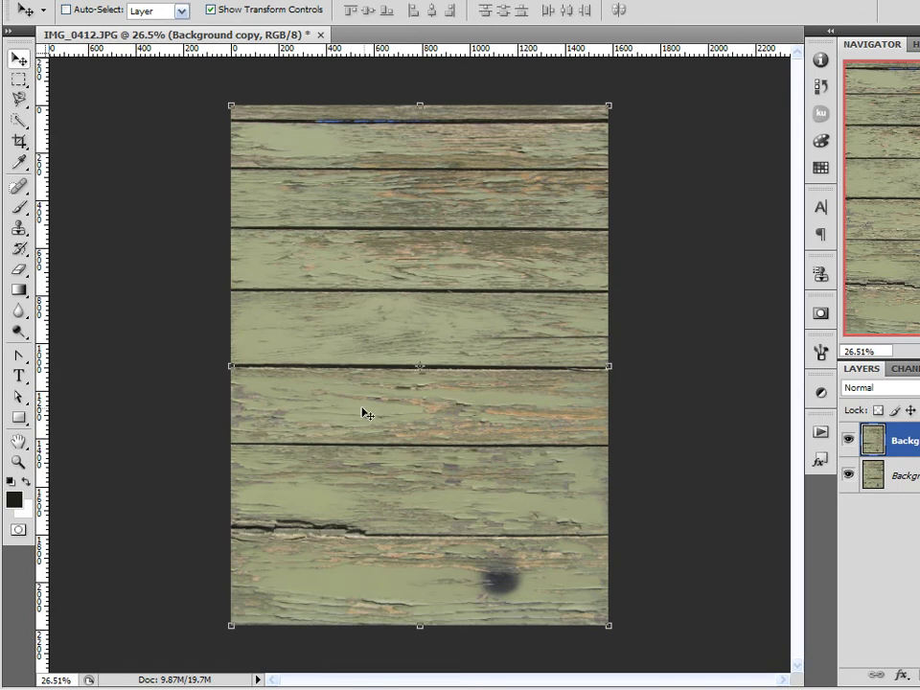
scroll(365, 394, "up", 3)
scroll(412, 393, "up", 2)
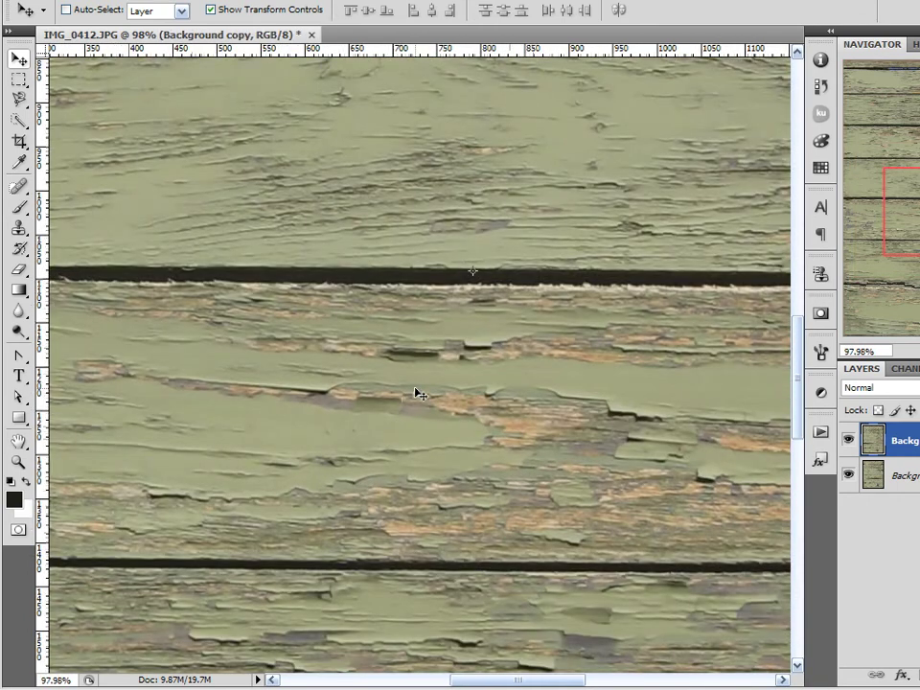
scroll(426, 402, "up", 1)
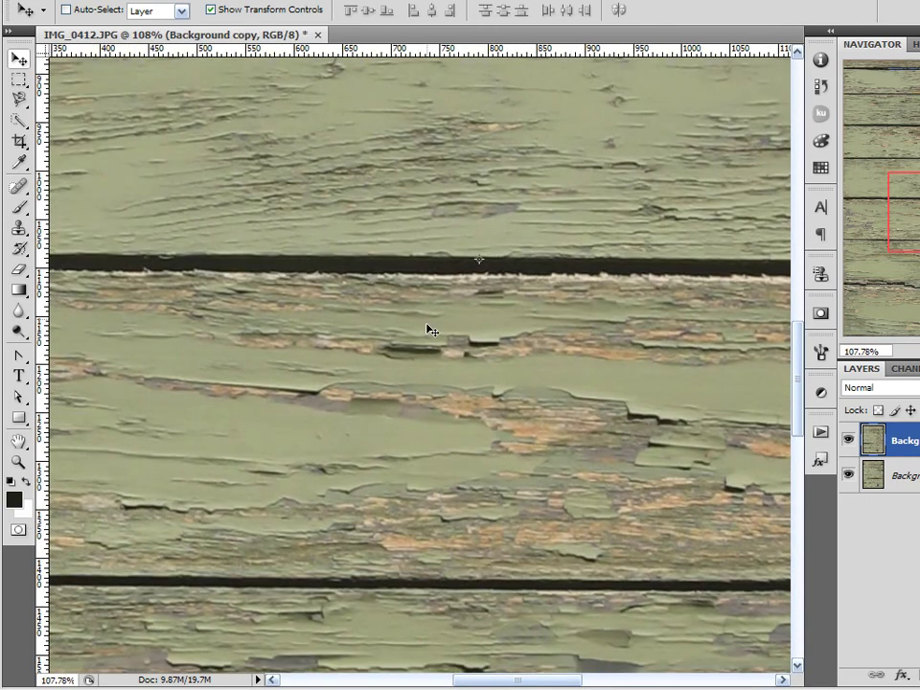
scroll(431, 335, "down", 1)
left_click_drag(906, 206, 914, 160)
scroll(464, 269, "down", 5)
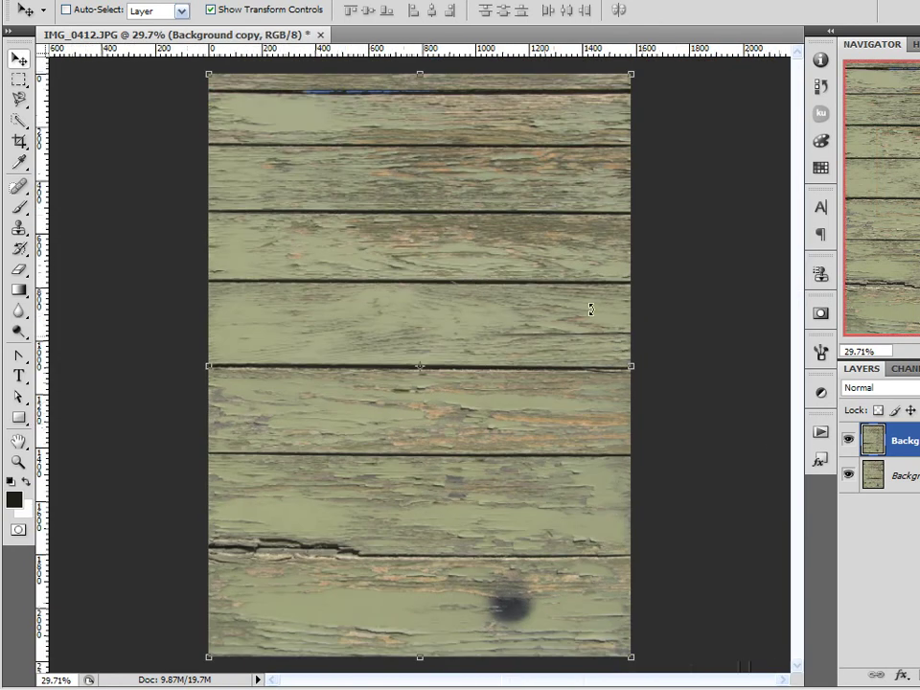
left_click(860, 536)
left_click(737, 462)
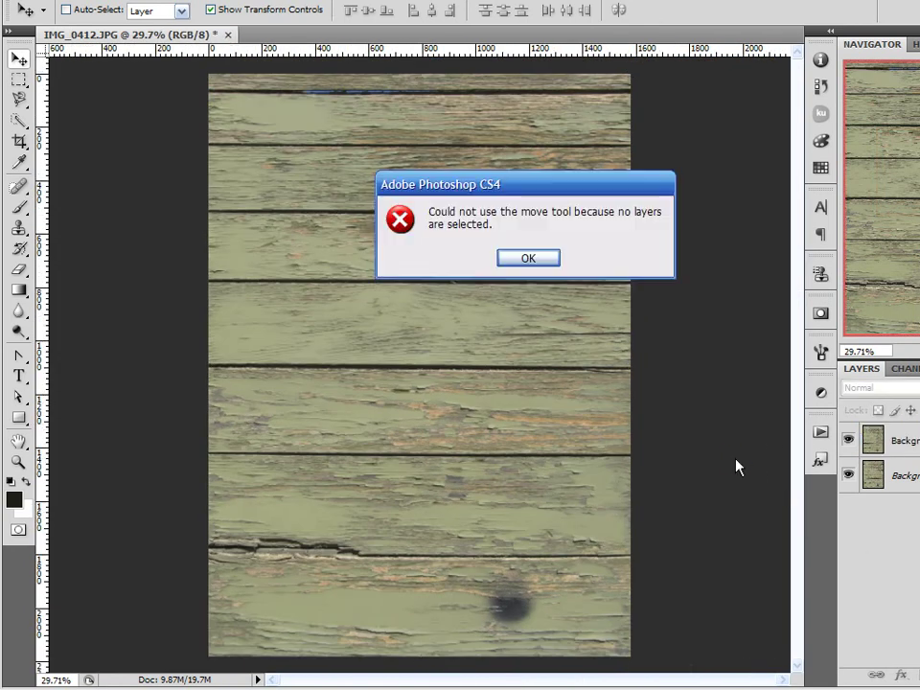
left_click(528, 259)
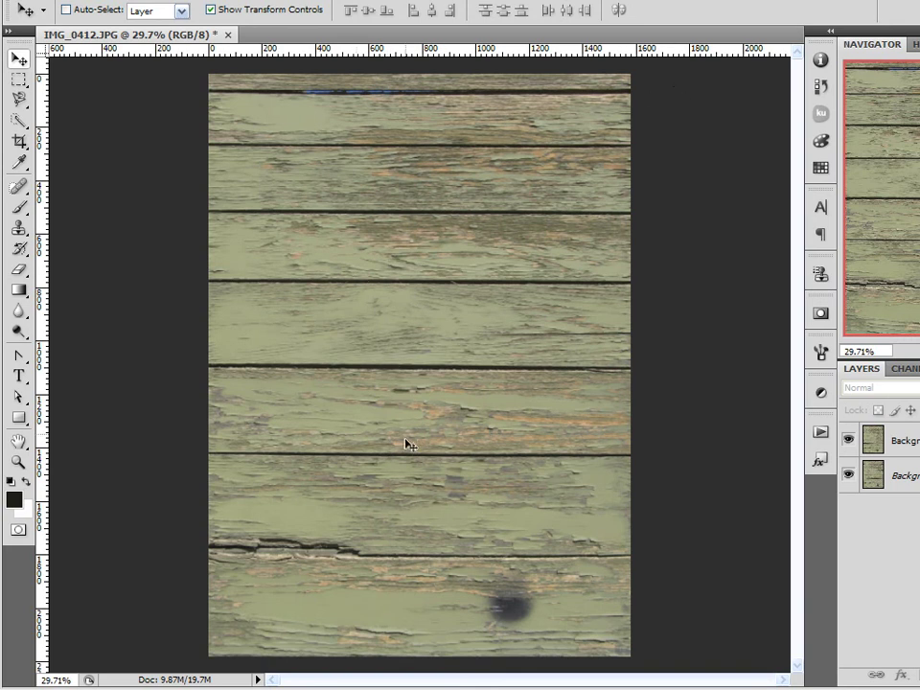
scroll(418, 417, "up", 5)
scroll(443, 365, "down", 3)
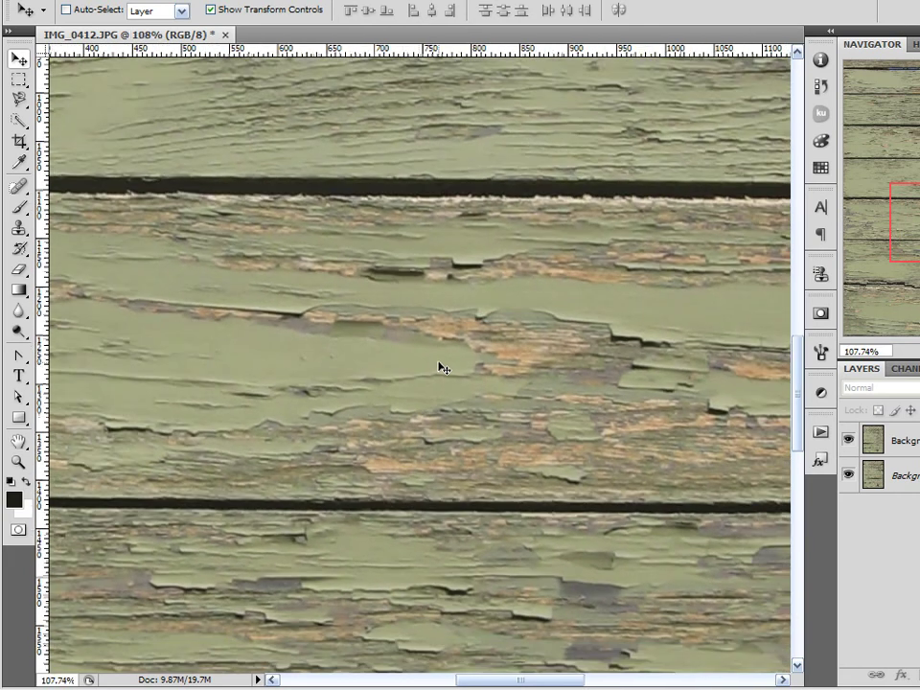
scroll(441, 370, "down", 3)
scroll(443, 374, "down", 4)
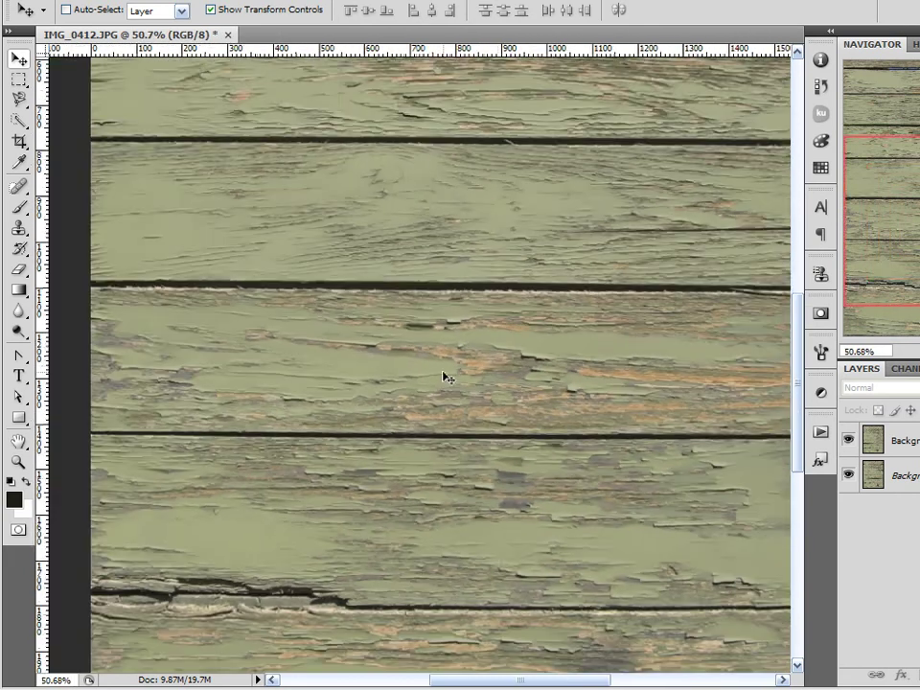
scroll(447, 374, "down", 1)
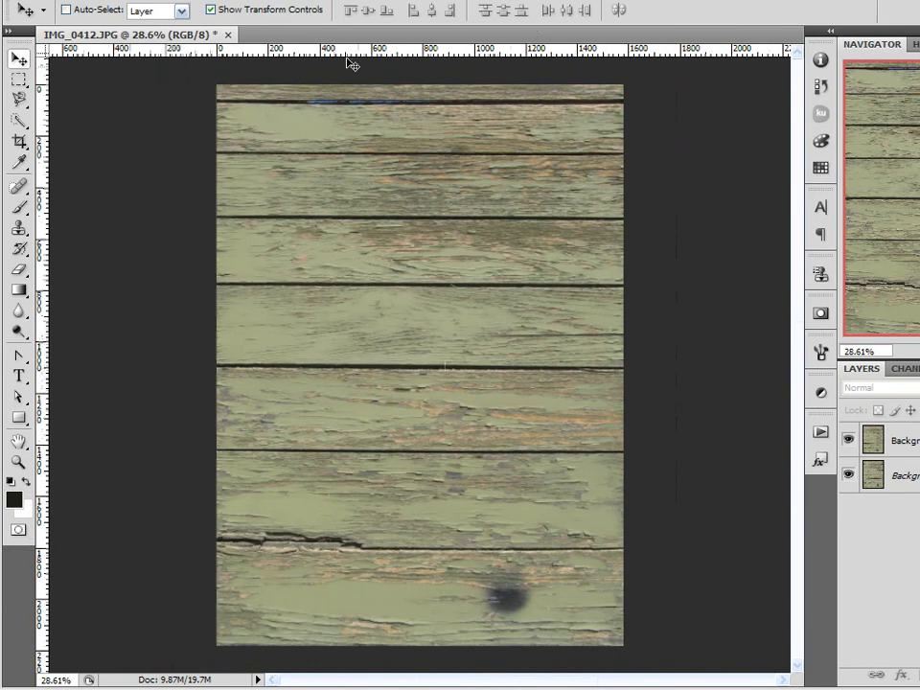
scroll(391, 359, "up", 4)
scroll(398, 369, "down", 4)
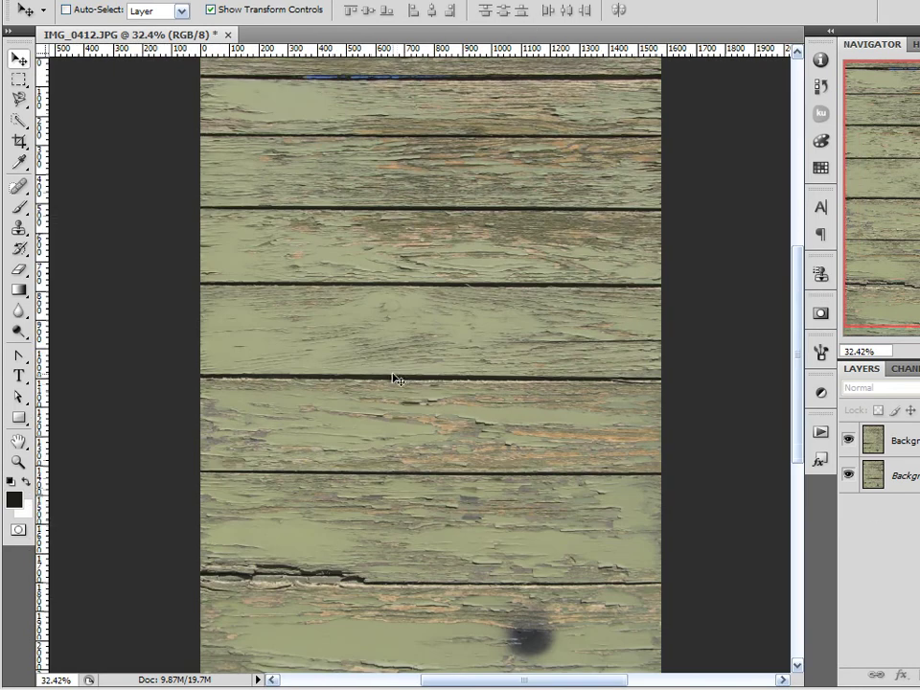
scroll(389, 383, "down", 1)
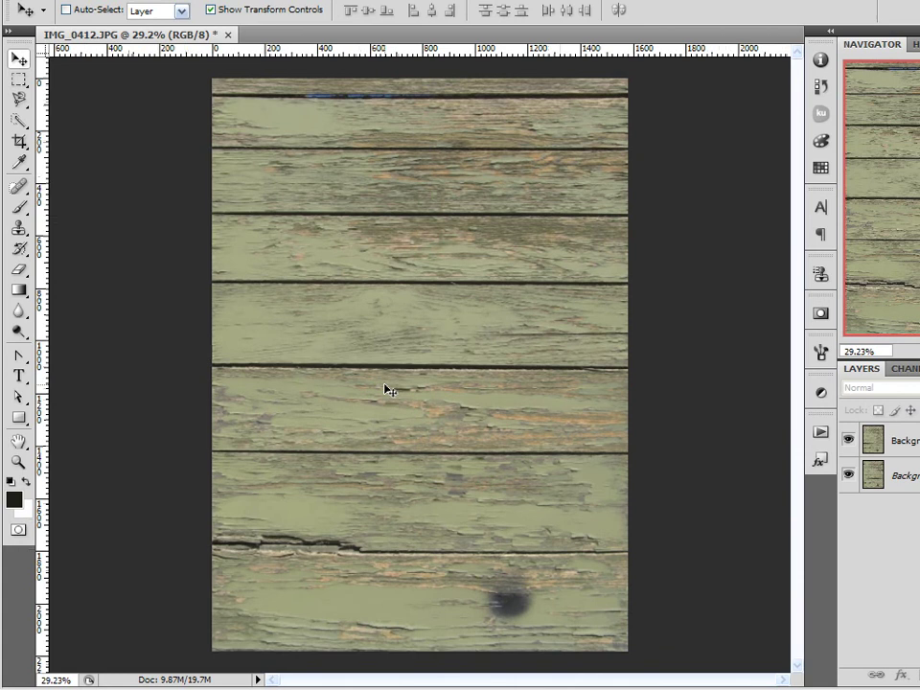